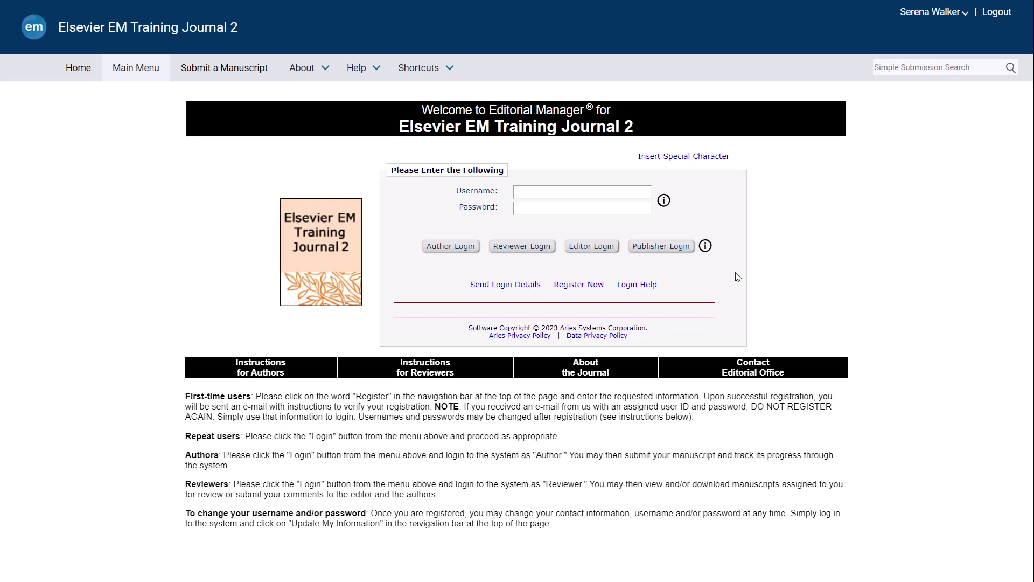
# Step: Log in to the training journal with the editor role using the filled-in credentials
pyautogui.moveTo(709, 251)
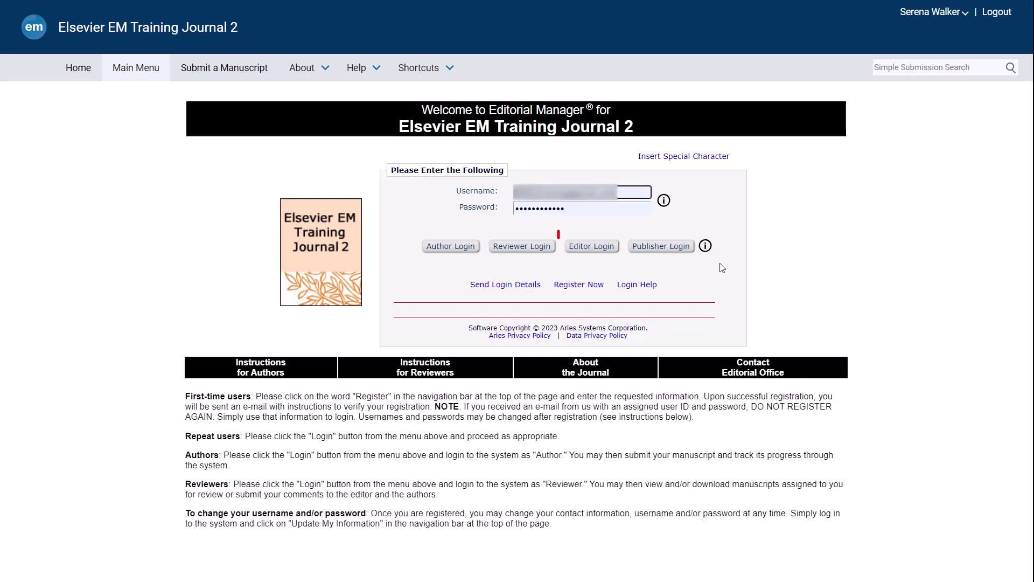
pyautogui.click(606, 251)
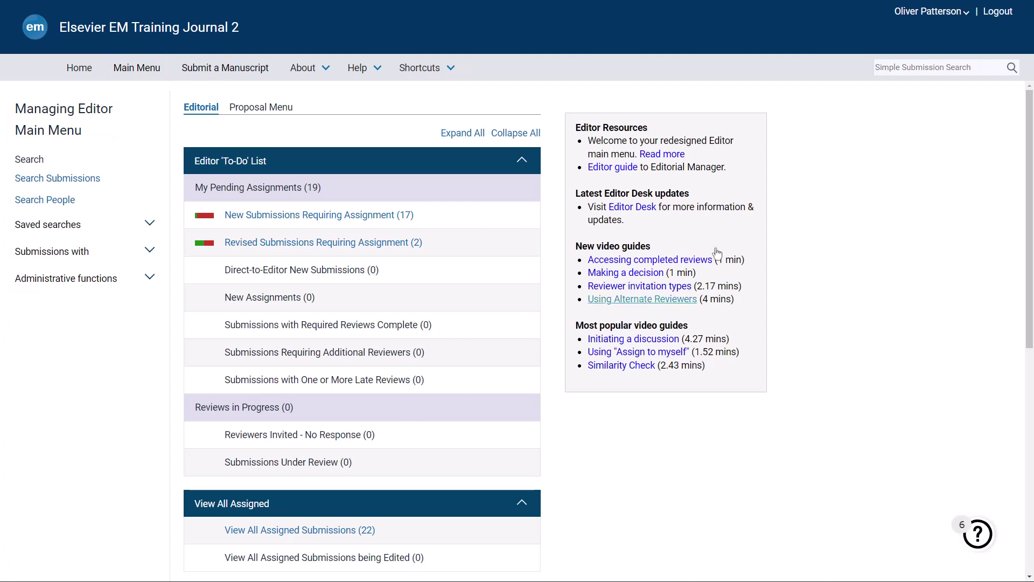
# Step: Examine the account details, the journal's About options including Contact, and the Resource Center
pyautogui.click(954, 21)
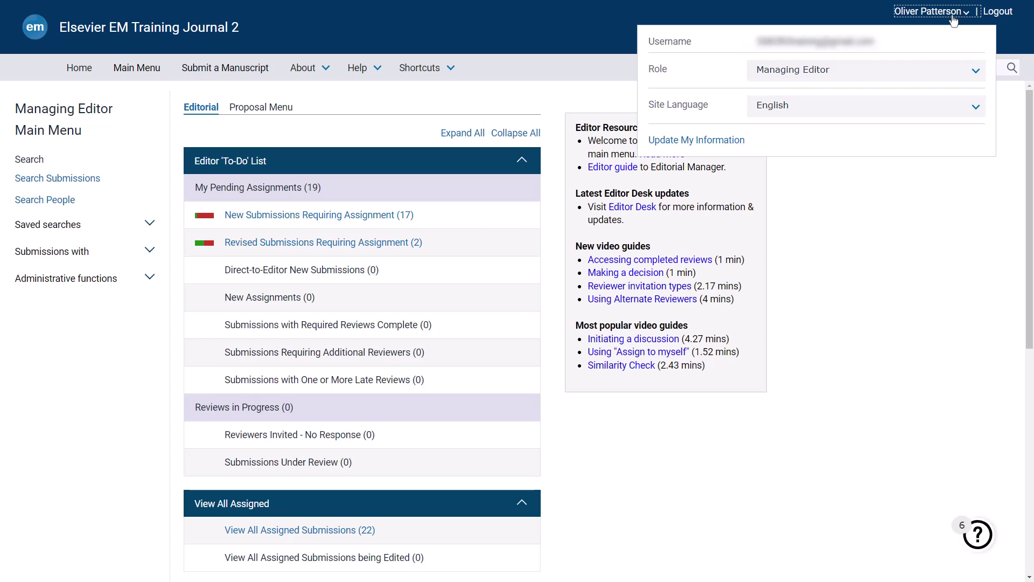
pyautogui.click(954, 20)
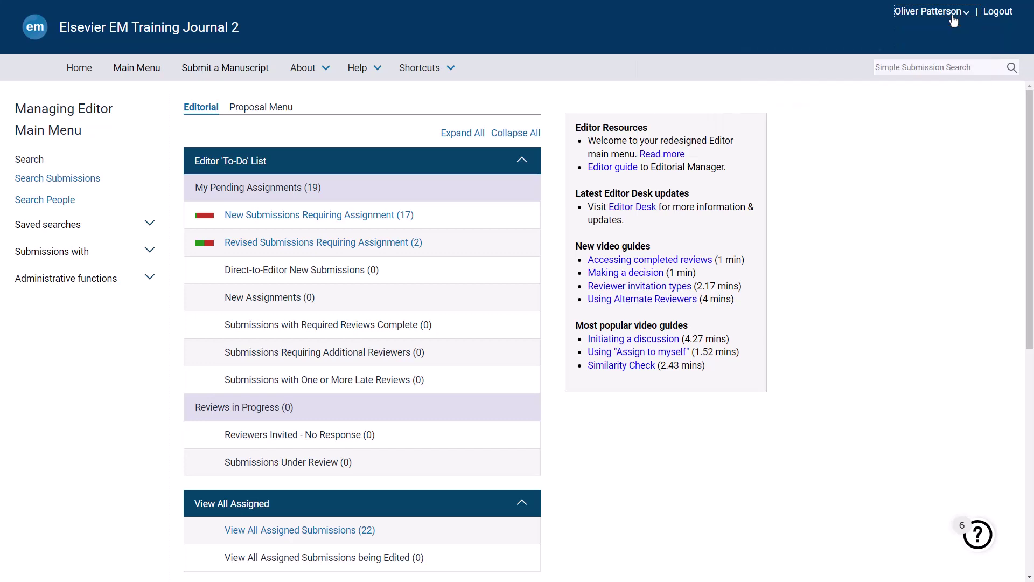
pyautogui.click(317, 71)
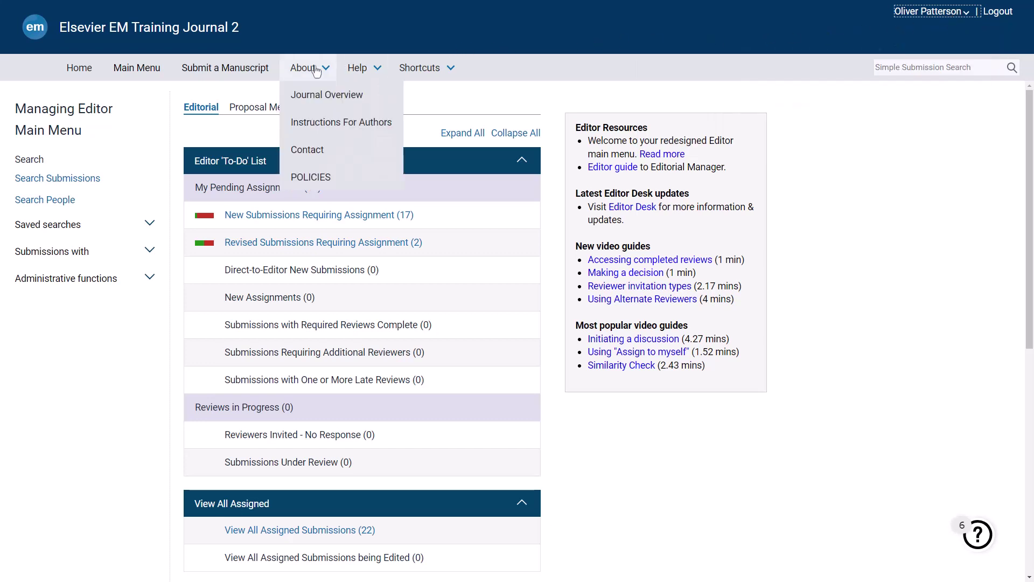
pyautogui.click(319, 151)
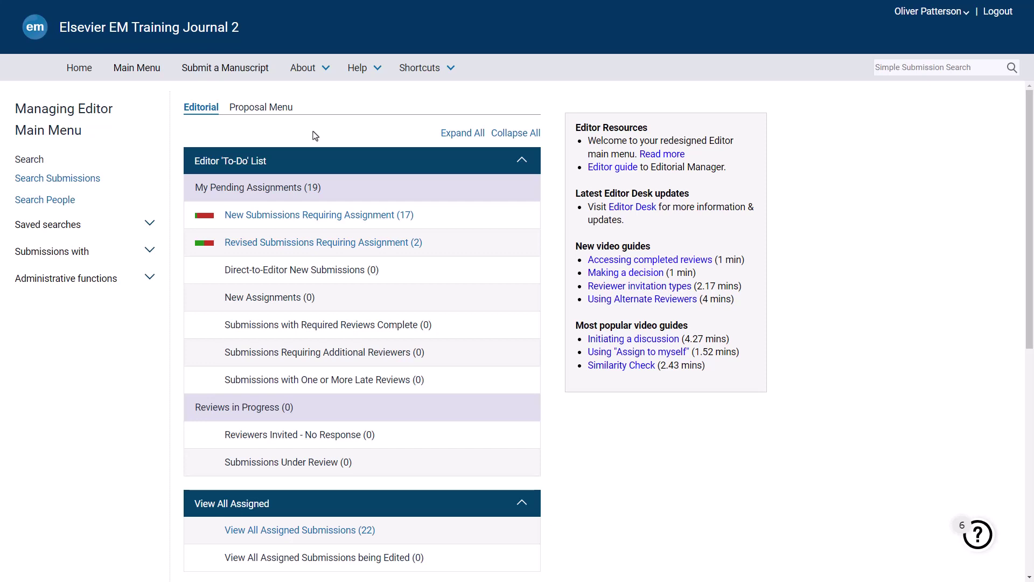
pyautogui.click(978, 536)
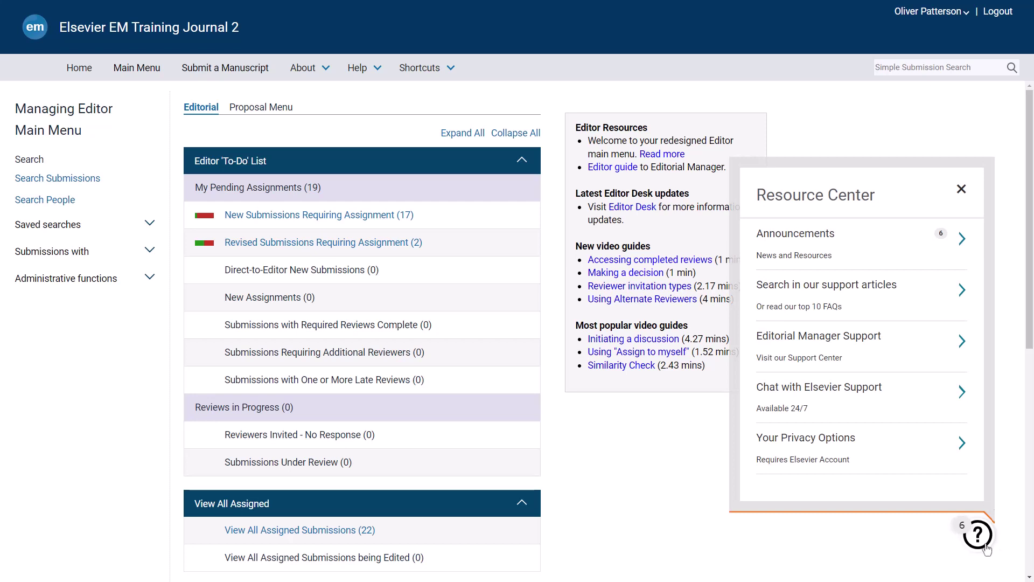
pyautogui.click(986, 547)
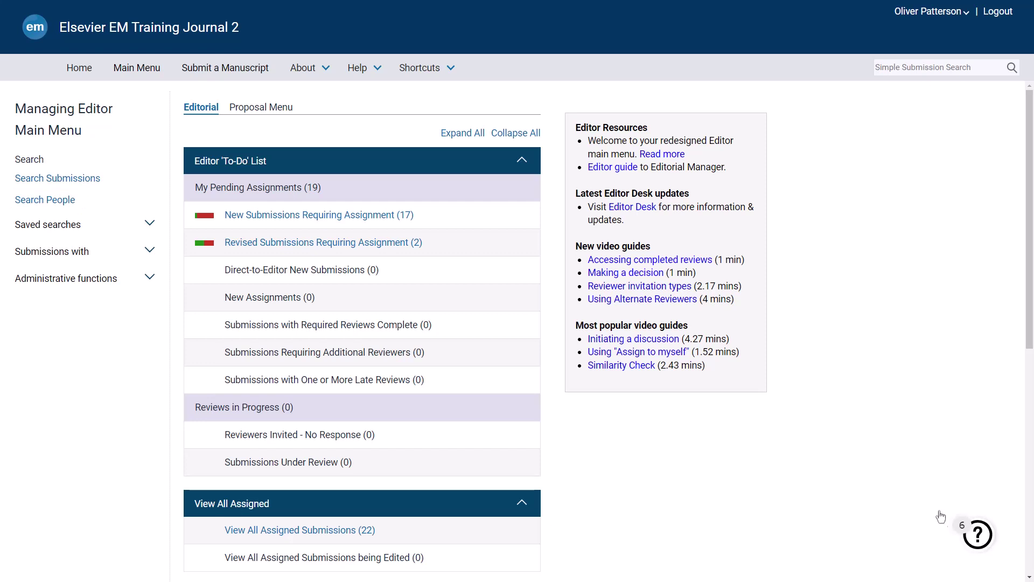
# Step: Start assigning an editor to the first manuscript under New Submissions Requiring Assignment
pyautogui.click(359, 215)
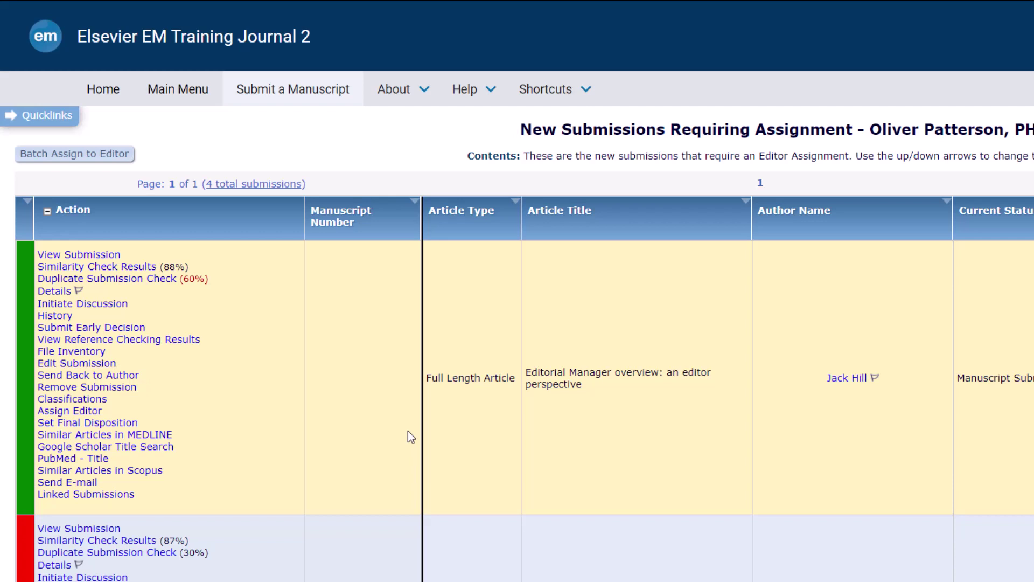
pyautogui.click(95, 416)
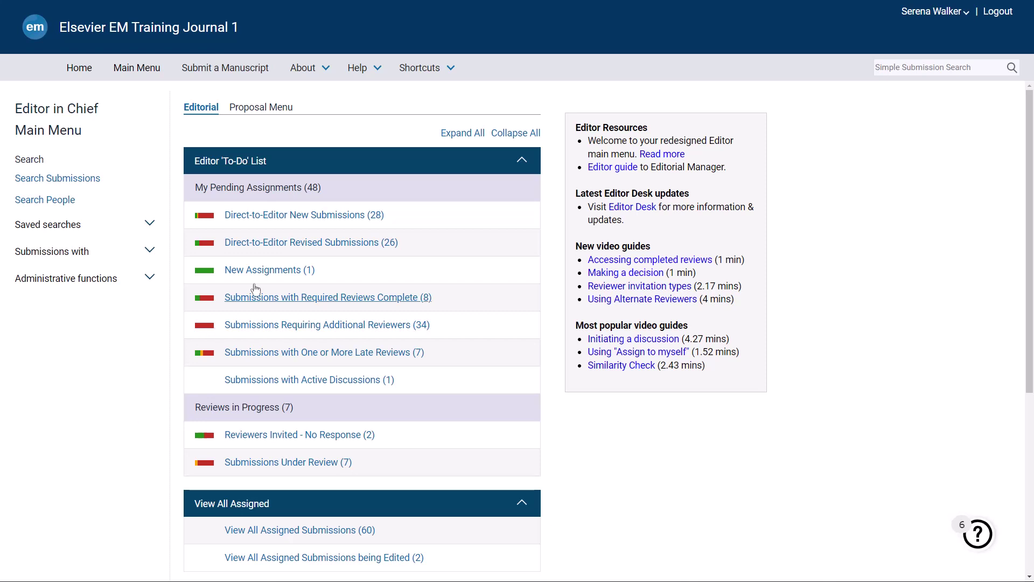
# Step: View the Direct-to-Editor New Submissions and read the details of "Editorial Manager overview: an editor perspective 1" in New Assignments
pyautogui.click(315, 216)
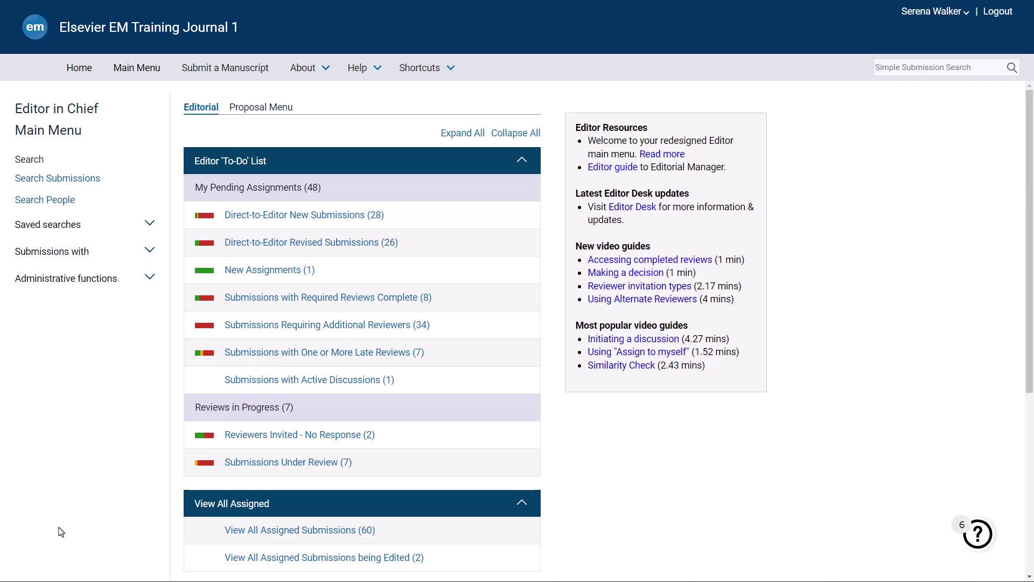
pyautogui.click(271, 271)
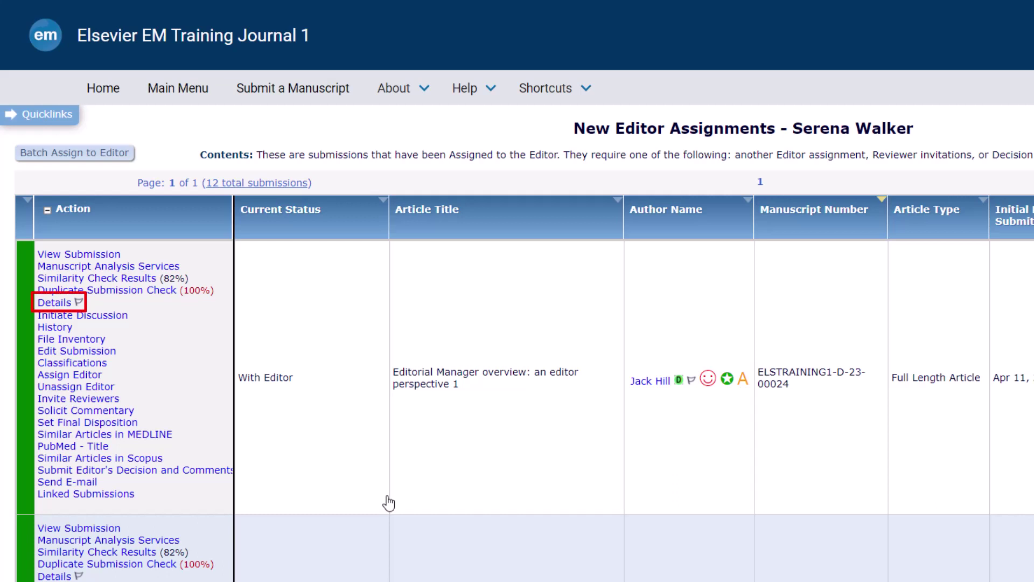
pyautogui.click(57, 303)
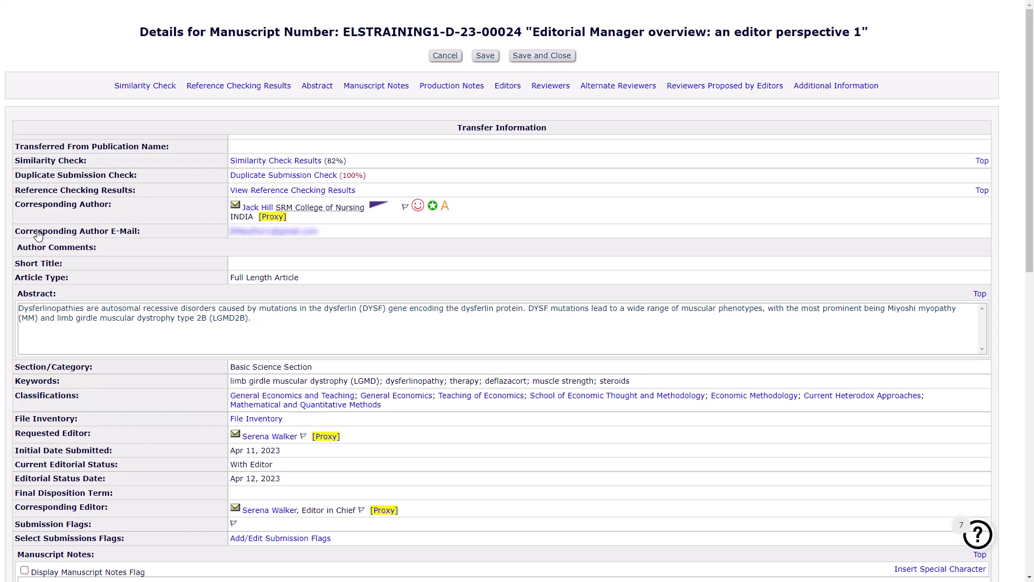
pyautogui.scroll(-4, 38, 236)
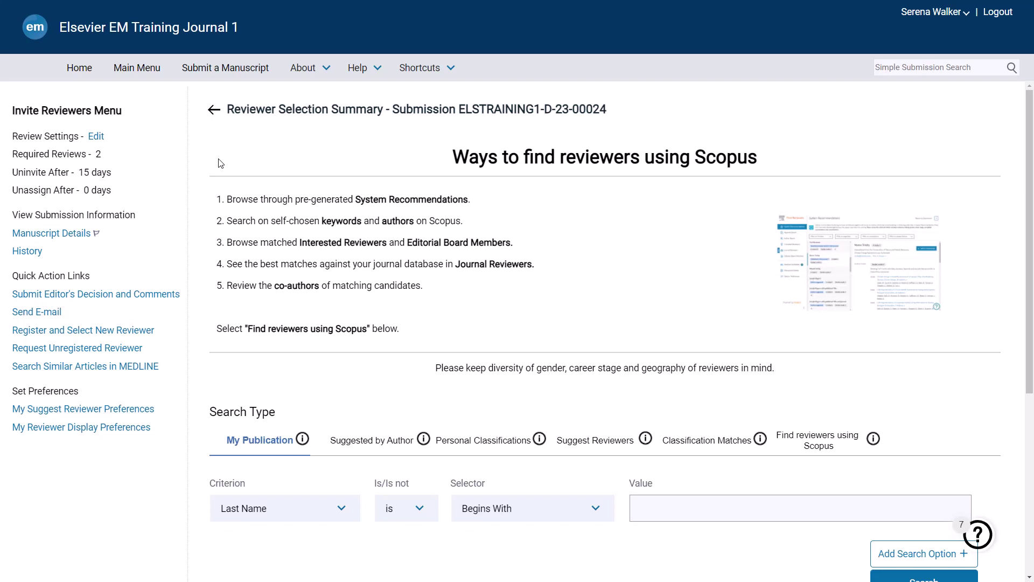
# Step: Open the submission's review settings for editing and save them
pyautogui.click(96, 137)
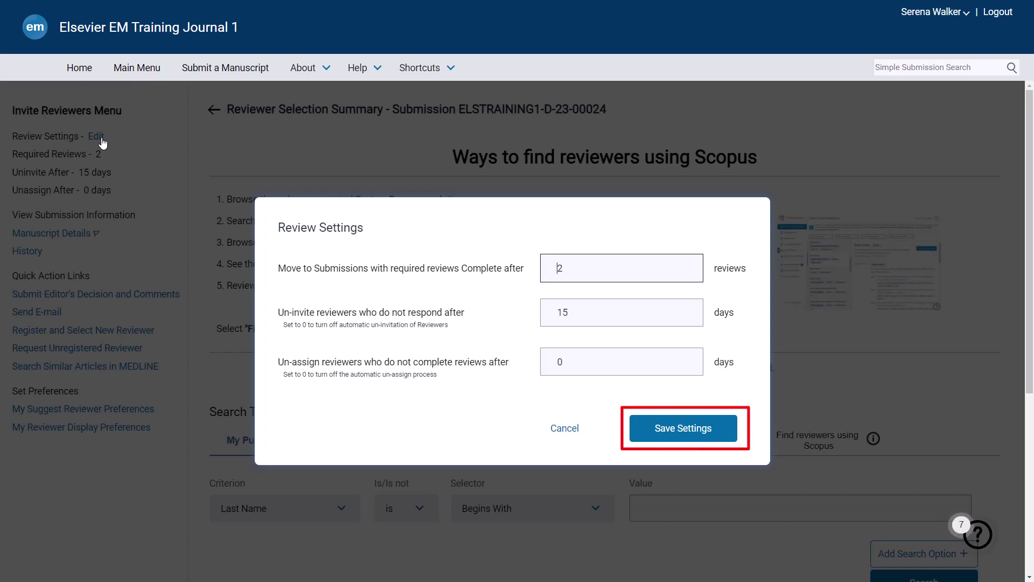
pyautogui.press('Return')
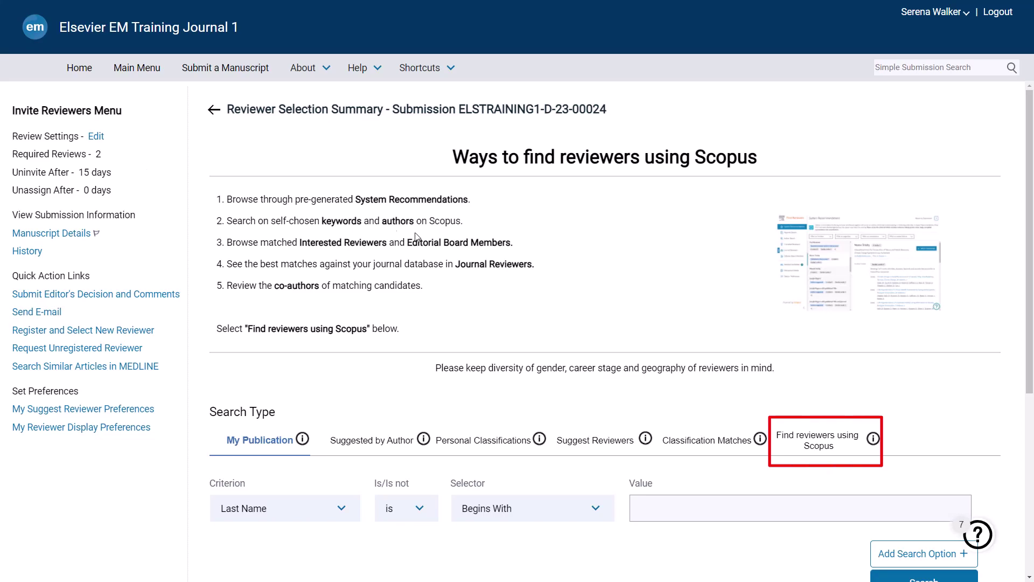
# Step: Find reviewers using Scopus and add the first system-recommended candidate to the manuscript
pyautogui.click(797, 449)
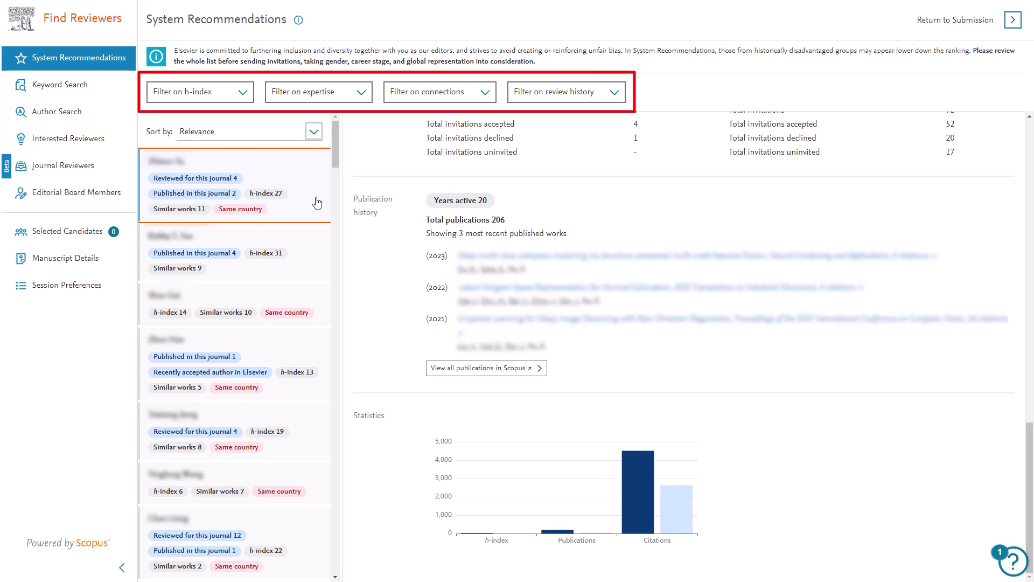
pyautogui.click(317, 203)
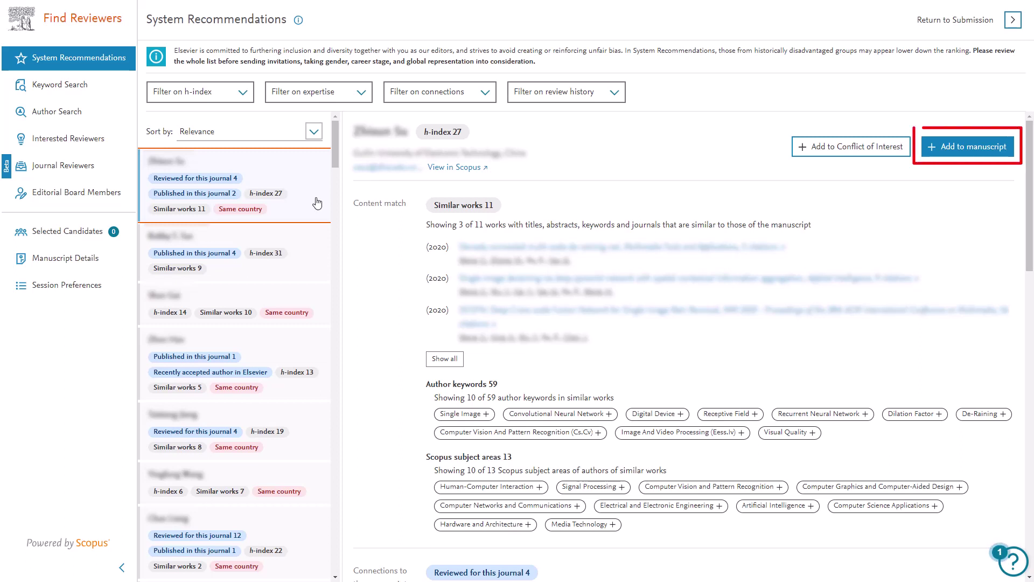
pyautogui.click(962, 146)
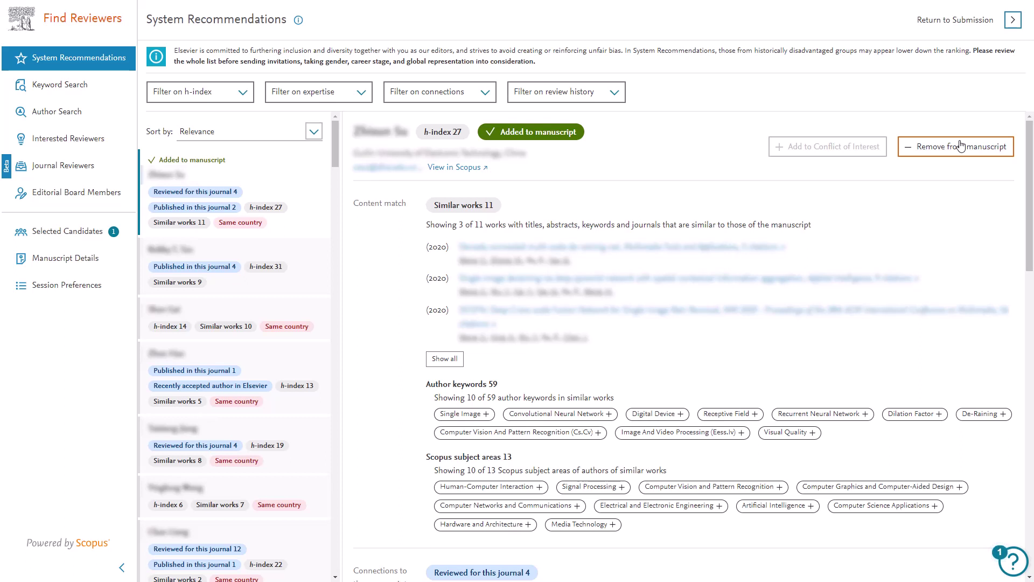
# Step: Add "image representation" as a keyword for a reviewer keyword search
pyautogui.click(88, 95)
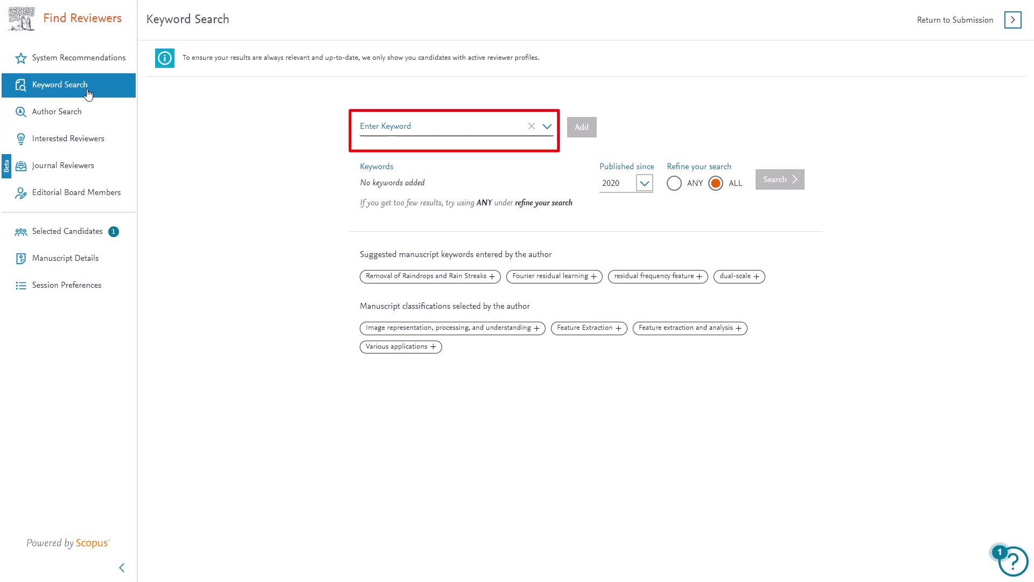
pyautogui.click(371, 126)
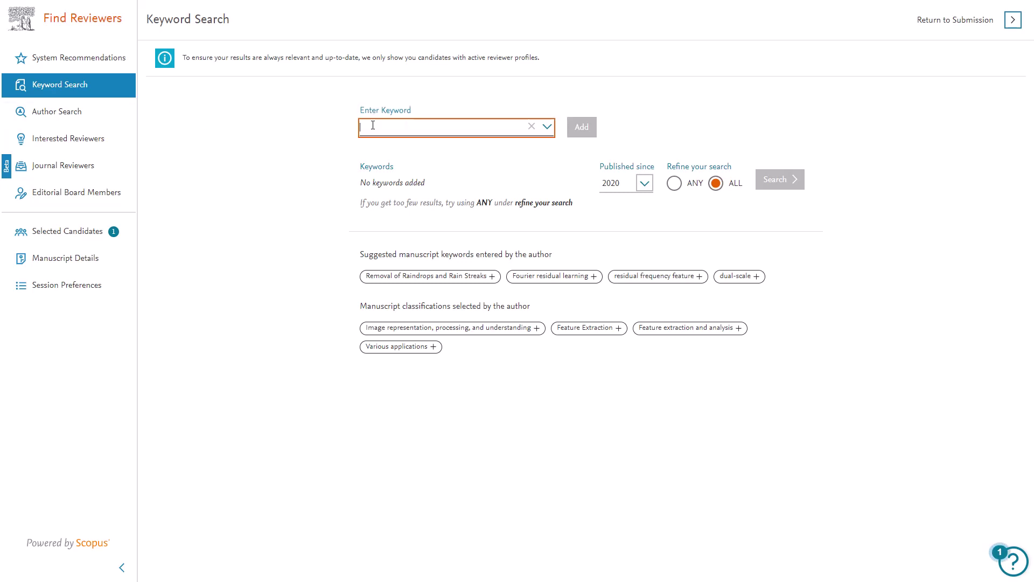
pyautogui.write('image representation')
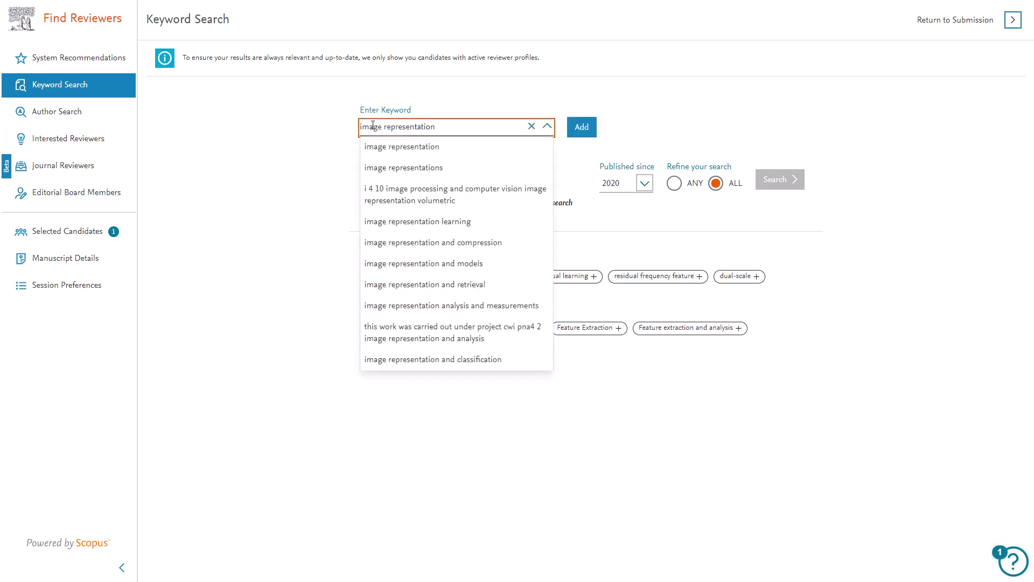
pyautogui.click(425, 146)
pyautogui.click(582, 129)
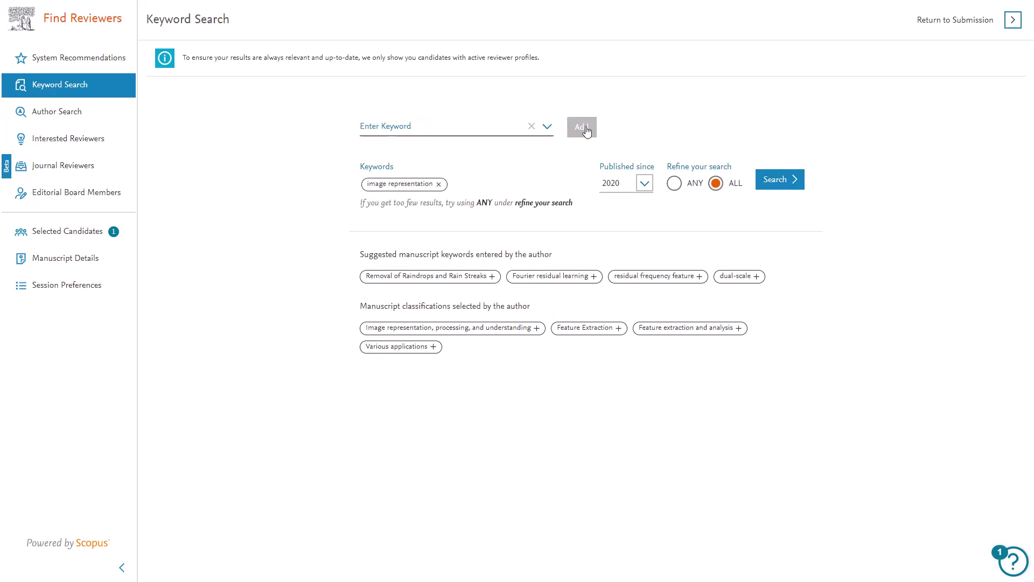
# Step: Search for reviewers after adding "Removal of Raindrops and Rain Streaks" and "Image representation, processing, and understanding", and view the first candidate's profile
pyautogui.click(416, 276)
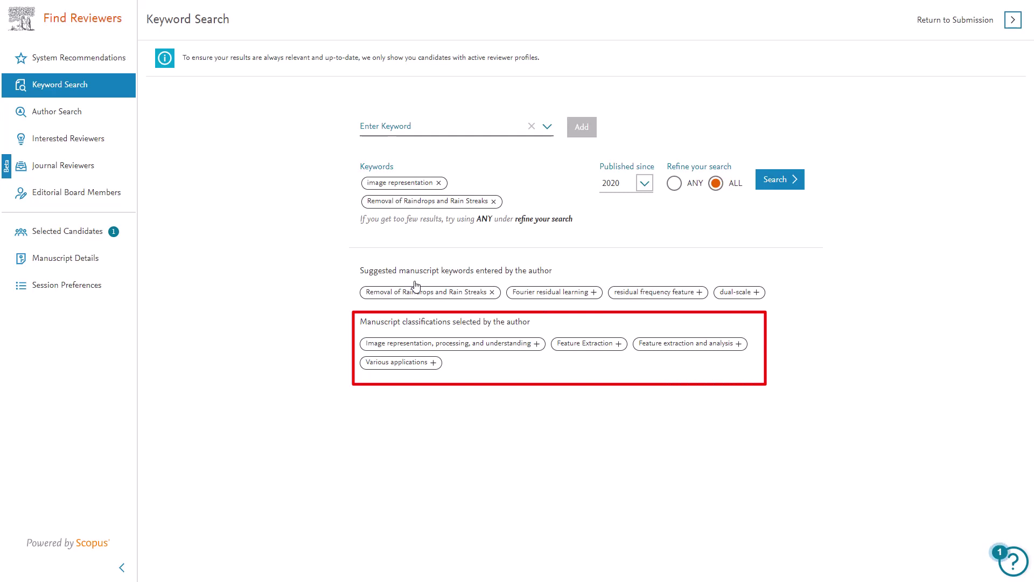
pyautogui.click(425, 346)
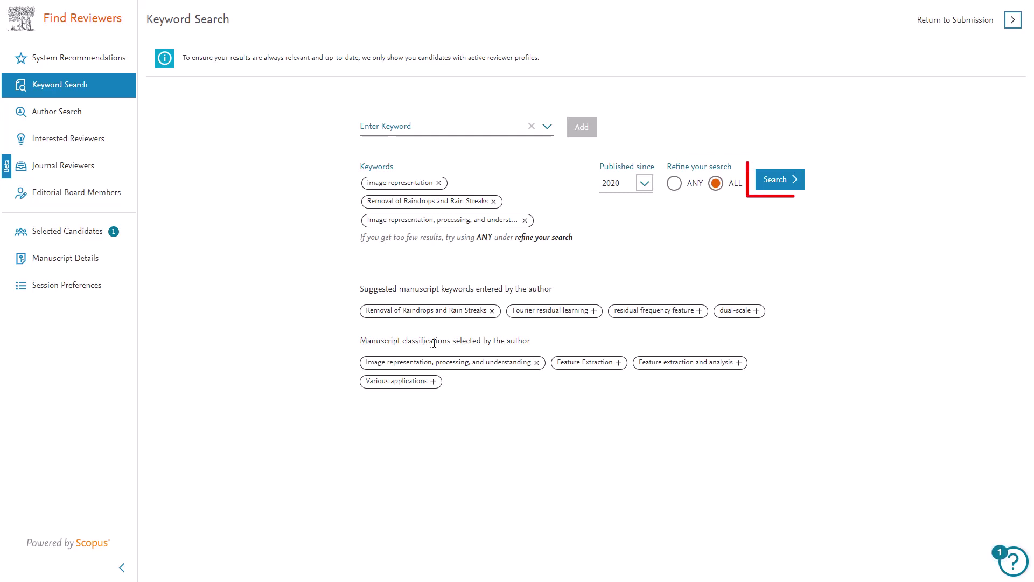
pyautogui.click(766, 183)
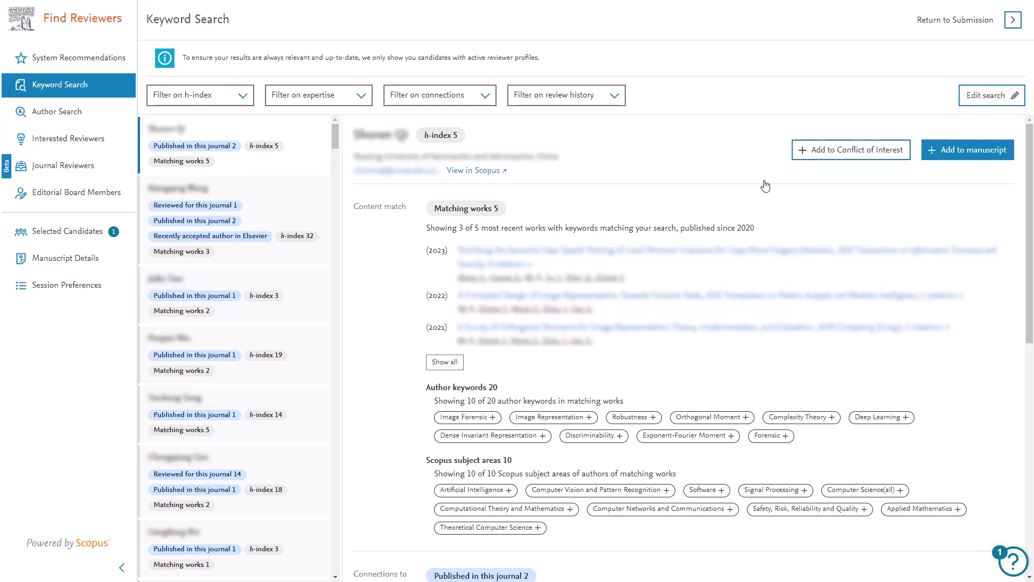
pyautogui.click(317, 144)
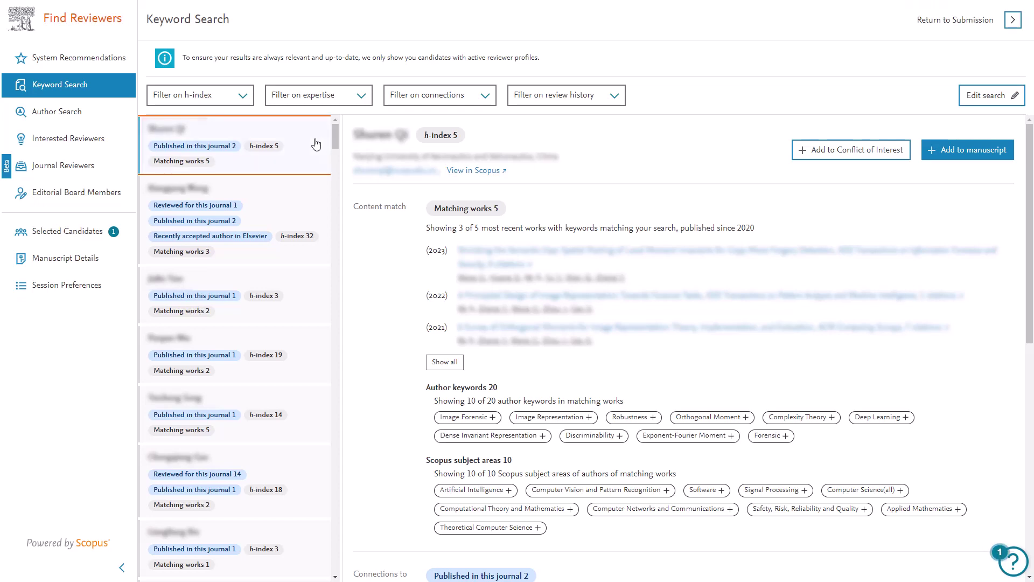
# Step: Look through the Author Search, Interested Reviewers, Journal Reviewers and Editorial Board Members pages for other reviewer sources
pyautogui.click(82, 114)
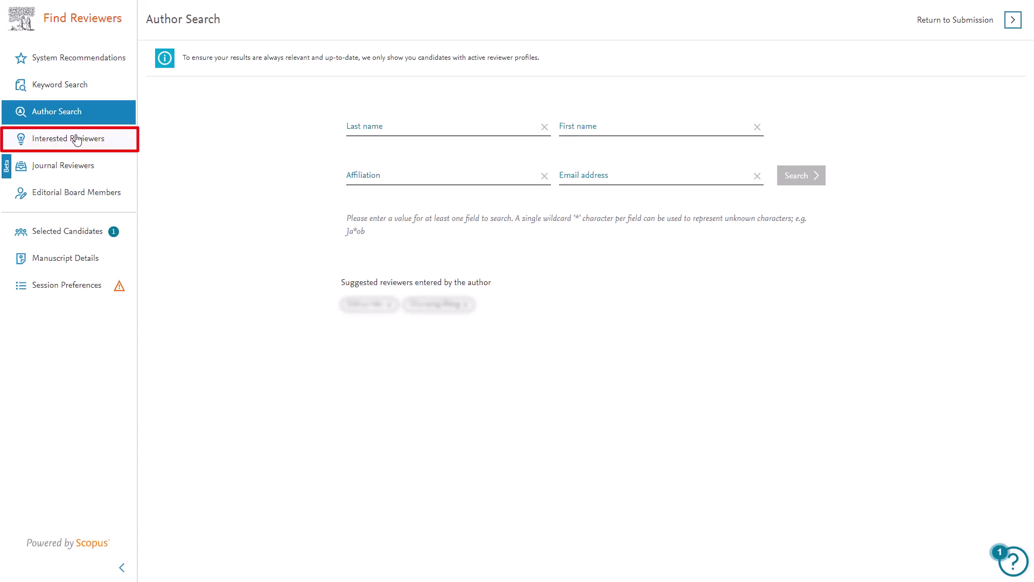
pyautogui.click(77, 140)
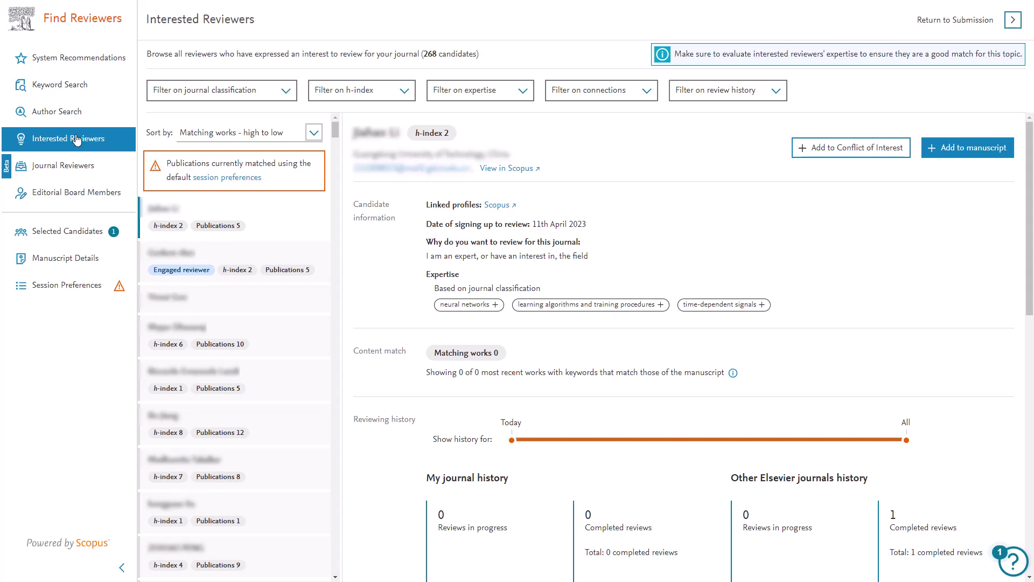
pyautogui.click(74, 165)
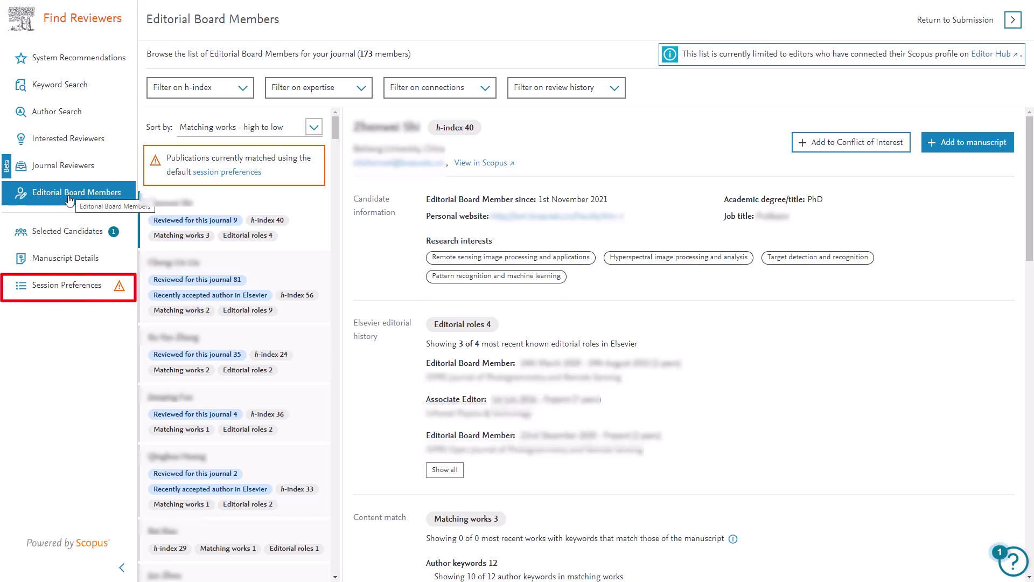
# Step: Review the Matching Works and Conflict of Interest settings in the session preferences, and close them without changes
pyautogui.click(45, 288)
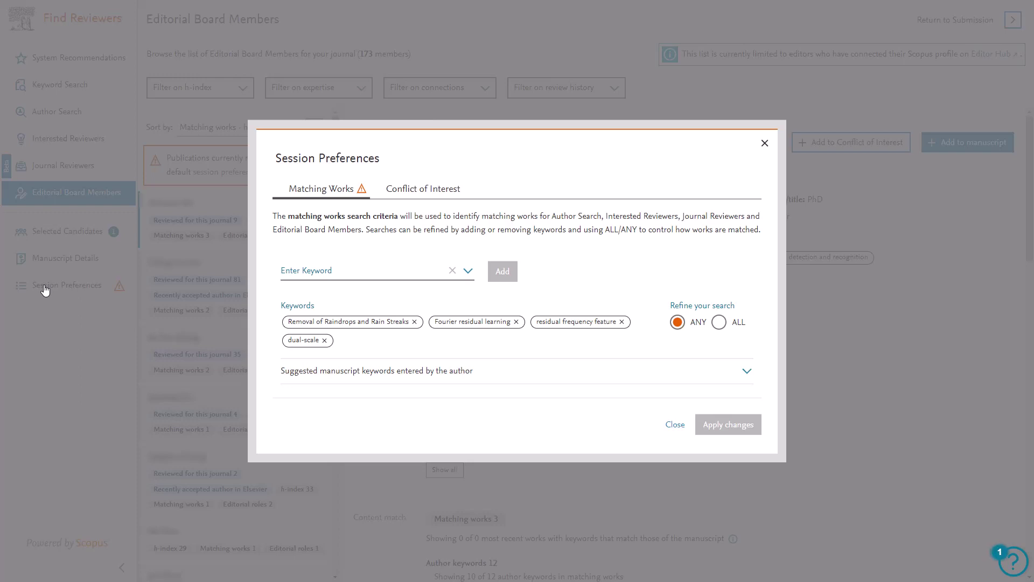
pyautogui.click(433, 193)
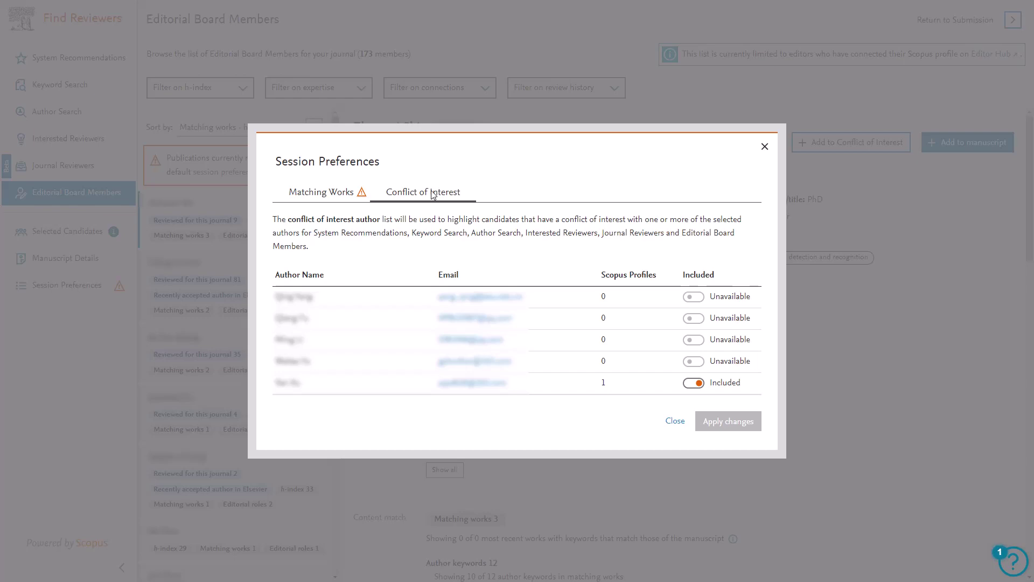
pyautogui.press('Escape')
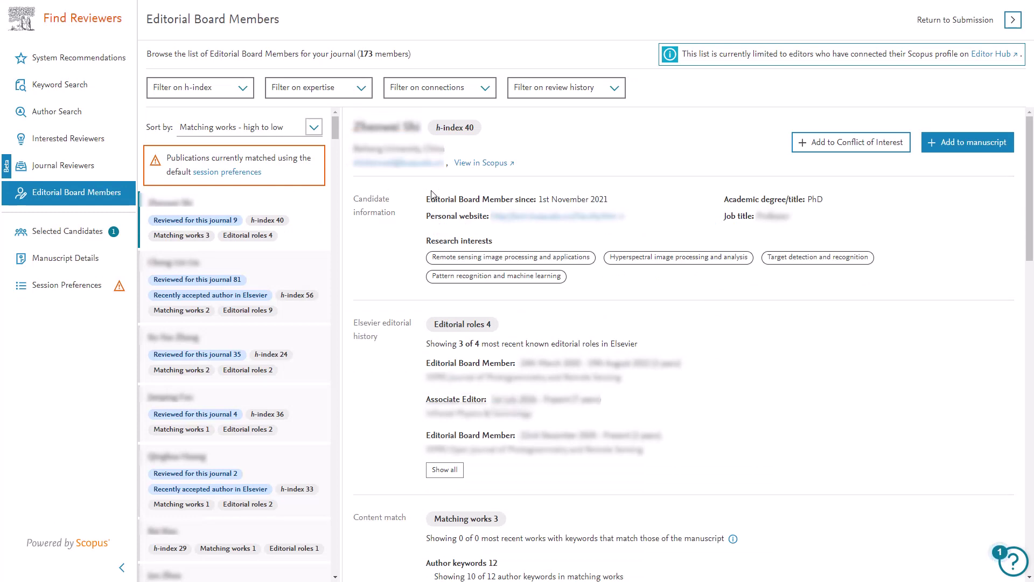
# Step: Return to the submission and search My Publication for reviewers whose last name begins with the given surname
pyautogui.click(953, 33)
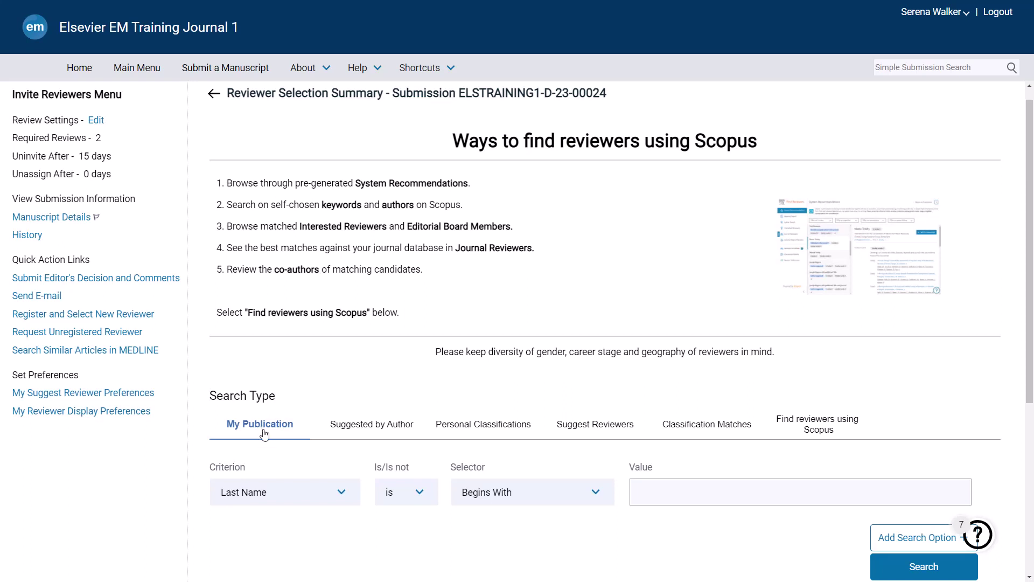
pyautogui.click(343, 493)
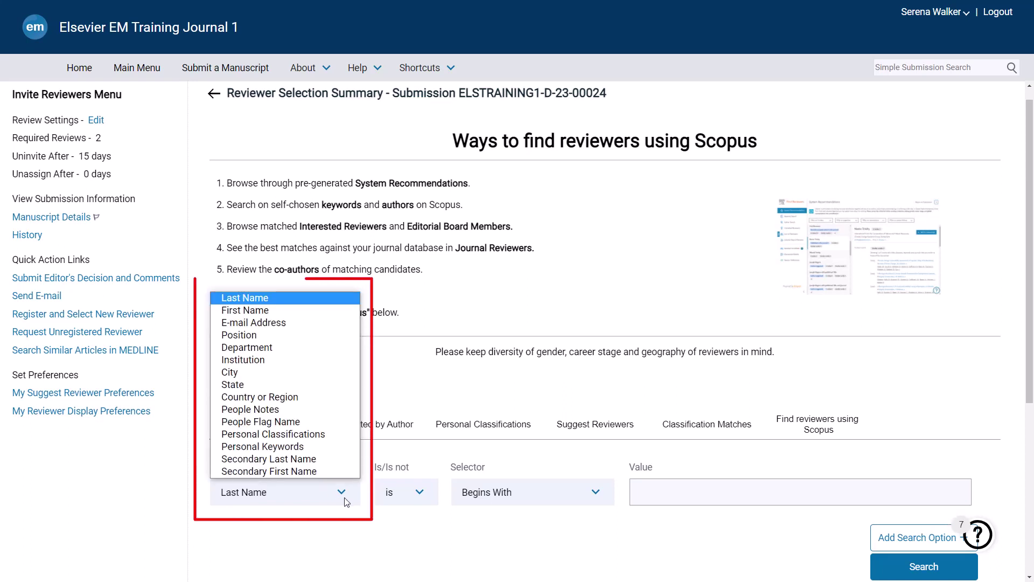
pyautogui.click(318, 299)
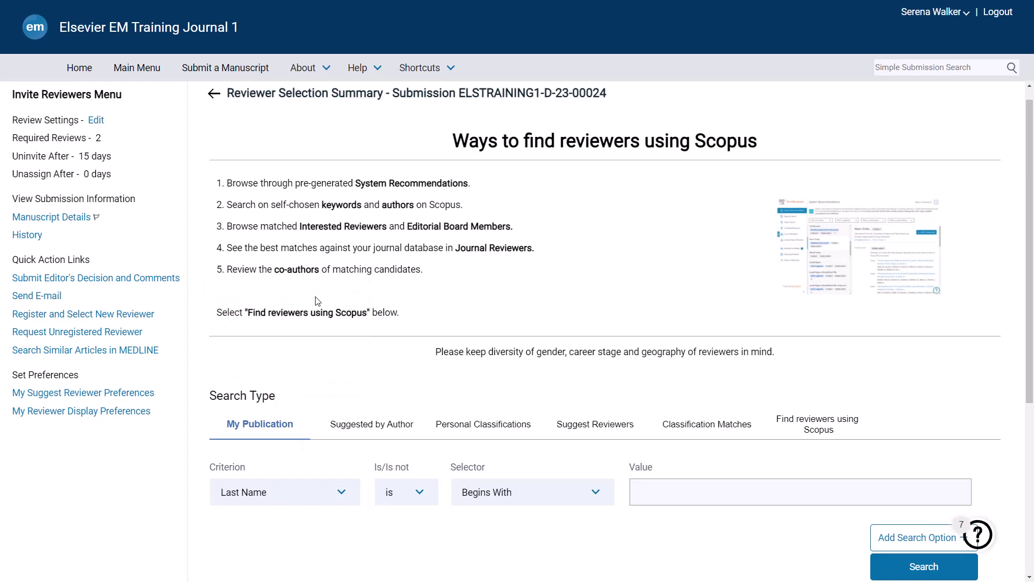
pyautogui.write('field')
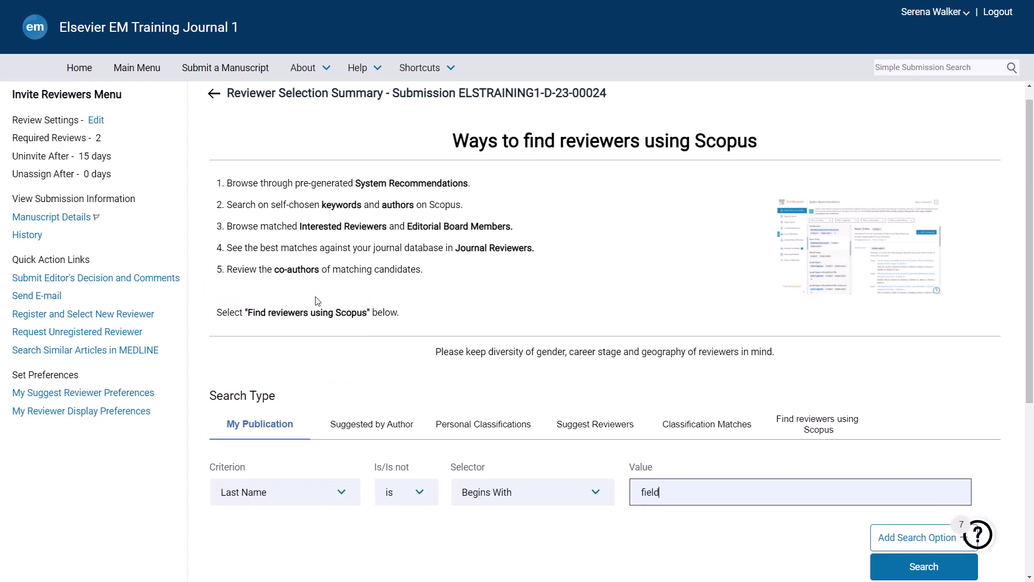
pyautogui.click(876, 569)
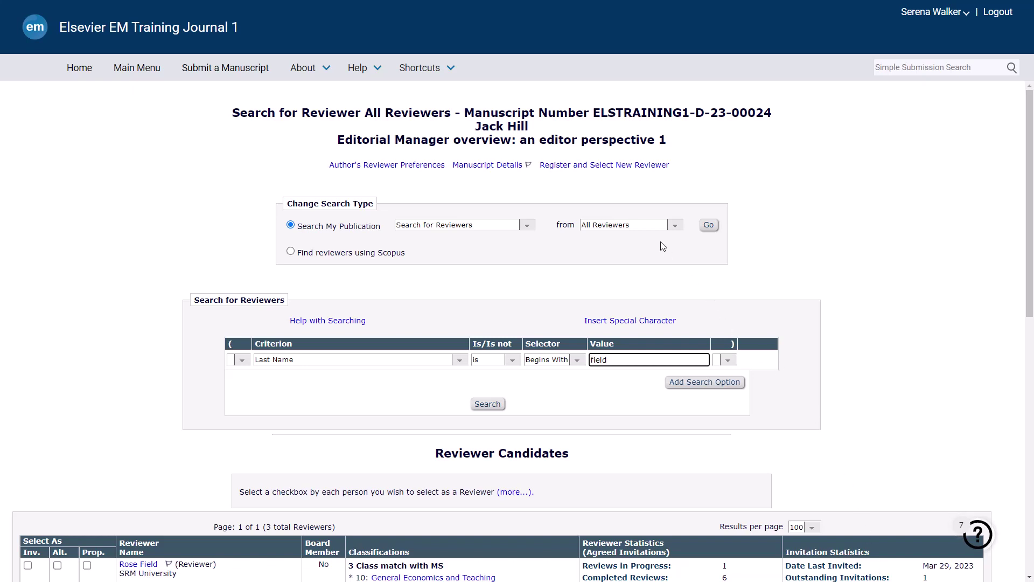
# Step: Check the reviewer pool options for the search, and mark the first candidate in the results as a reviewer to invite
pyautogui.click(654, 228)
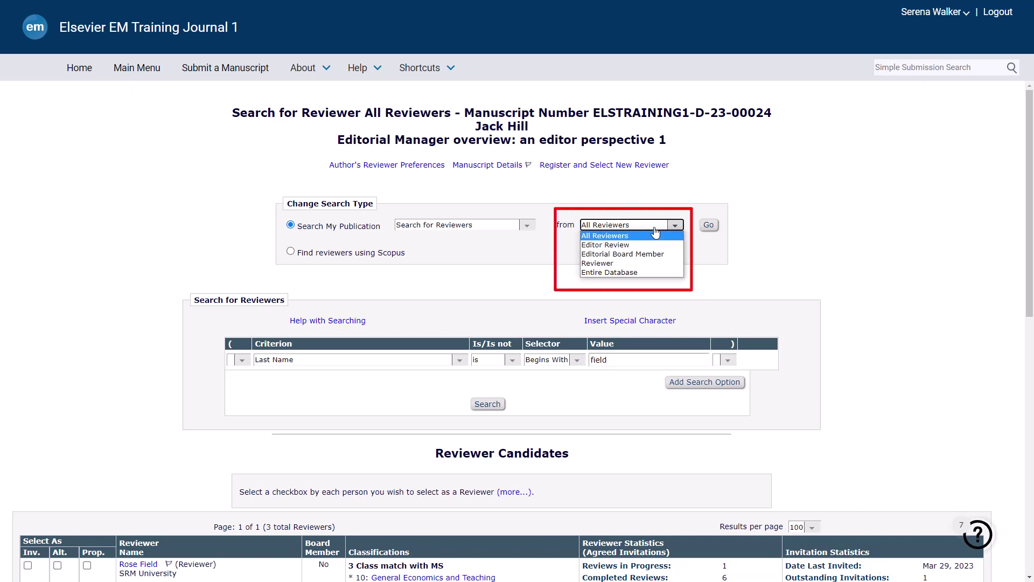
pyautogui.click(655, 269)
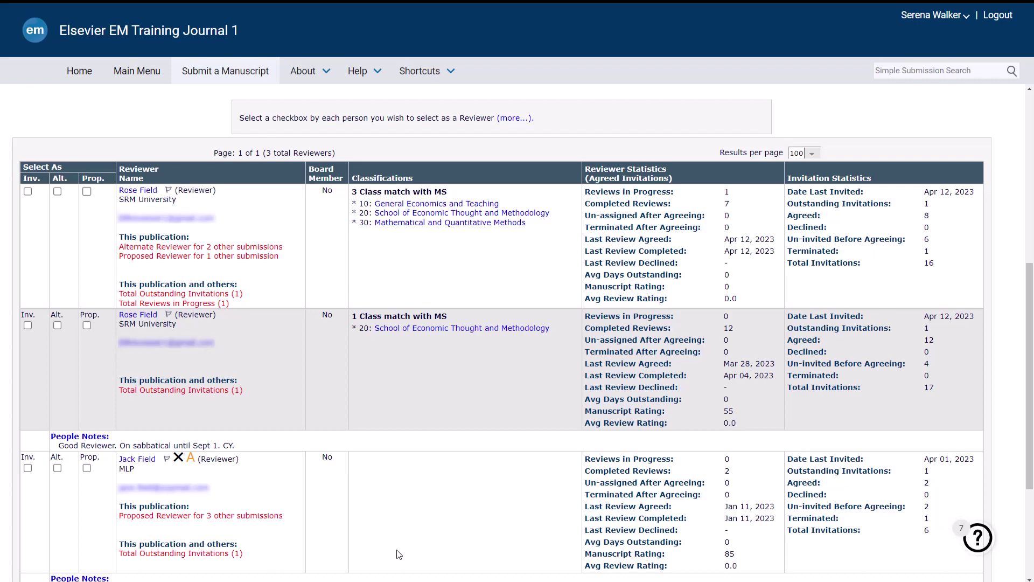
pyautogui.click(28, 191)
pyautogui.scroll(-4, 30, 200)
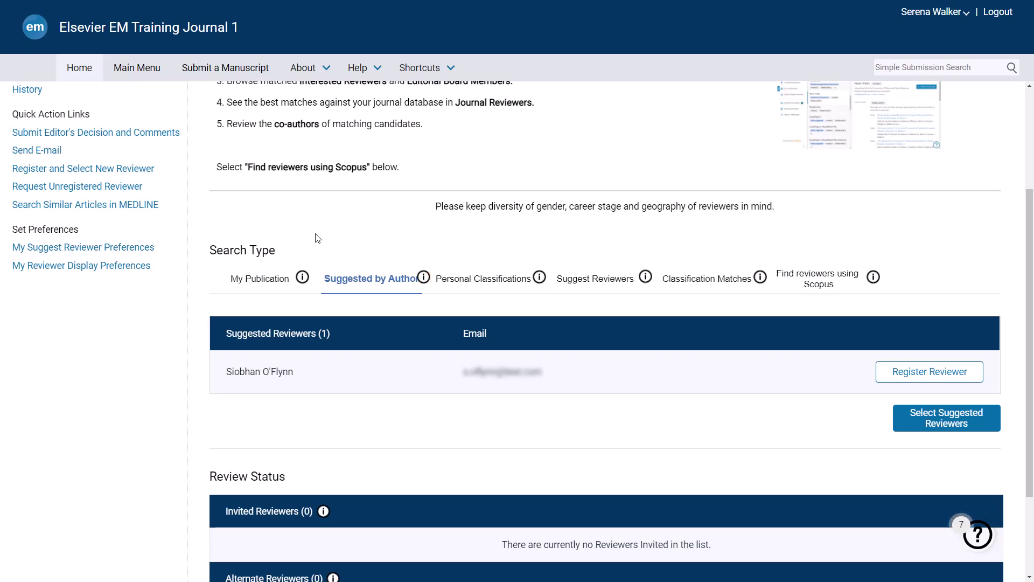
# Step: Search for reviewers by the personal classifications General Economics and Teaching, School of Economic Thought and Methodology, and Mathematical and Quantitative Methods
pyautogui.click(507, 294)
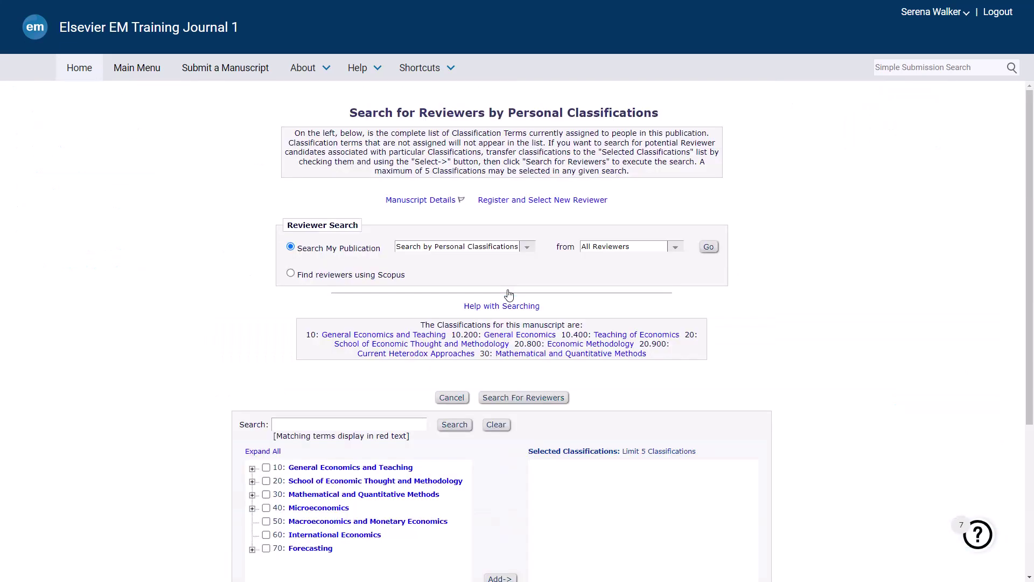
pyautogui.scroll(-3, 509, 294)
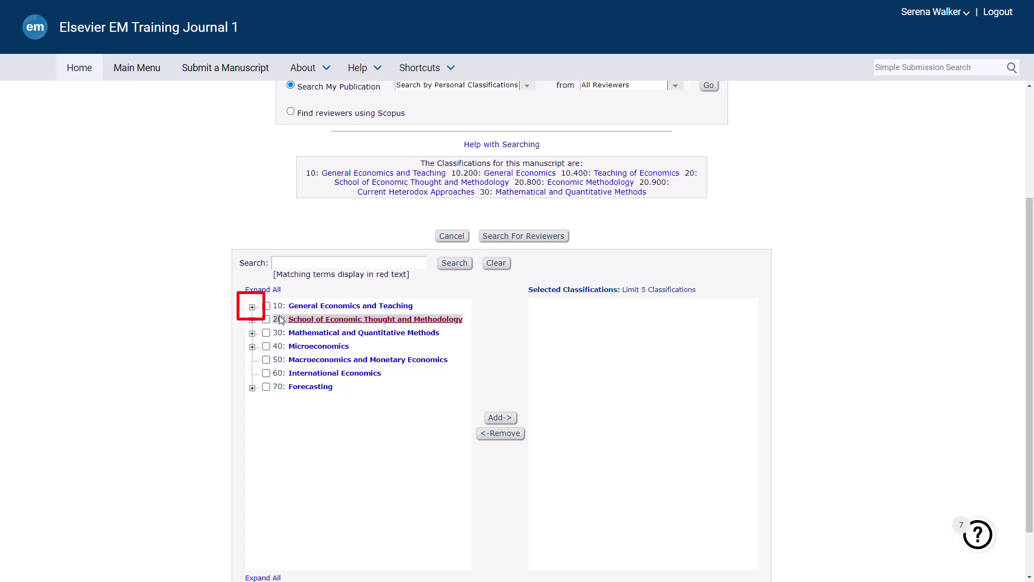
pyautogui.click(252, 307)
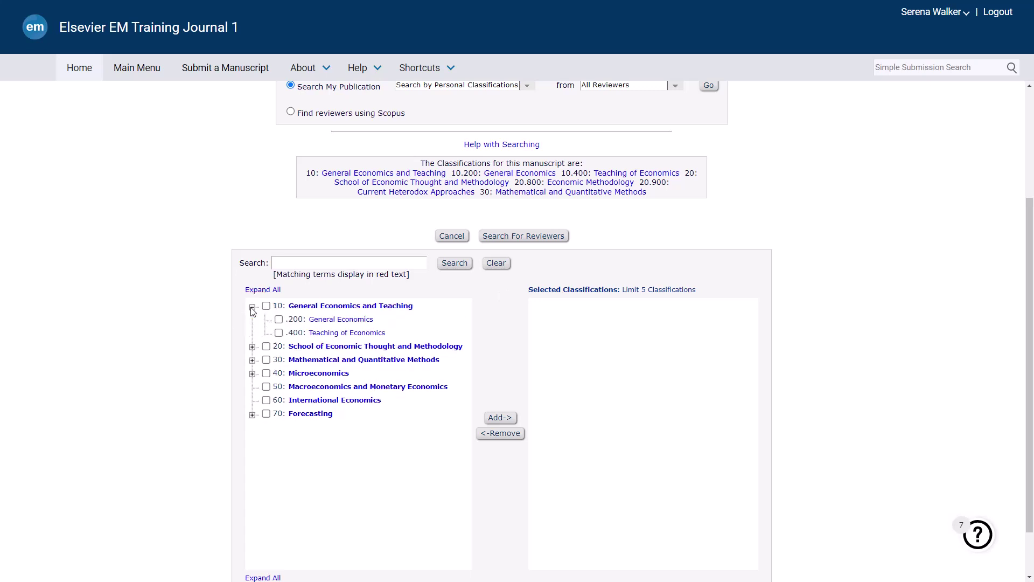
pyautogui.click(267, 305)
pyautogui.click(266, 345)
pyautogui.click(266, 359)
pyautogui.click(506, 423)
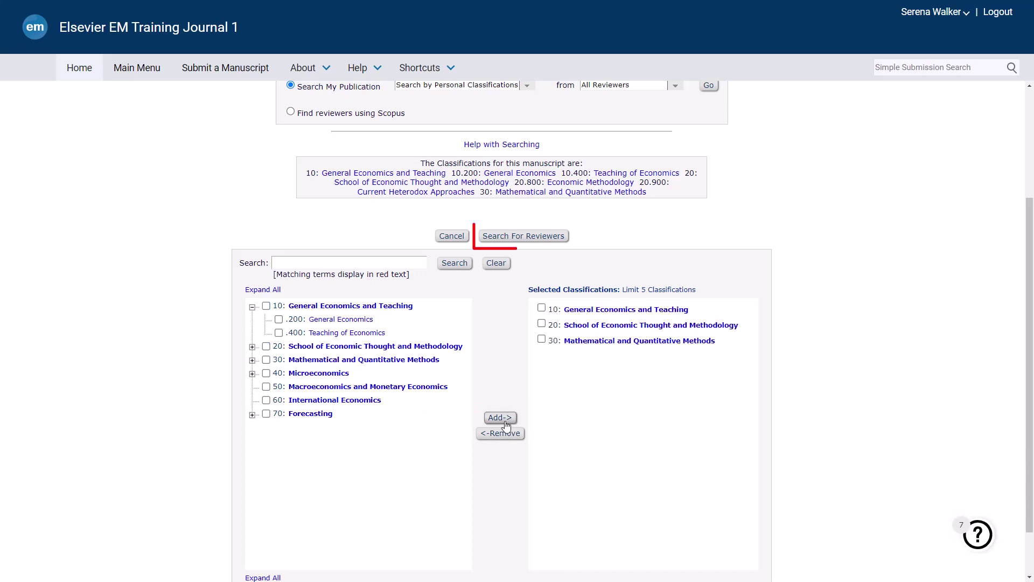
pyautogui.click(527, 237)
pyautogui.scroll(-4, 529, 244)
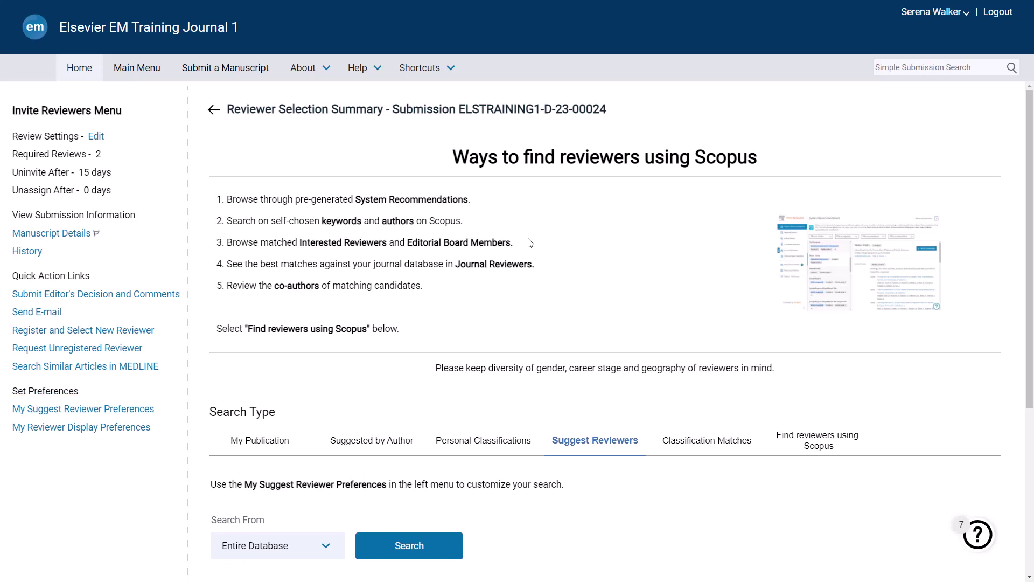
# Step: Review the exclusion and sorting settings in My Suggest Reviewer Preferences and the Search From options for Suggest Reviewers
pyautogui.click(145, 410)
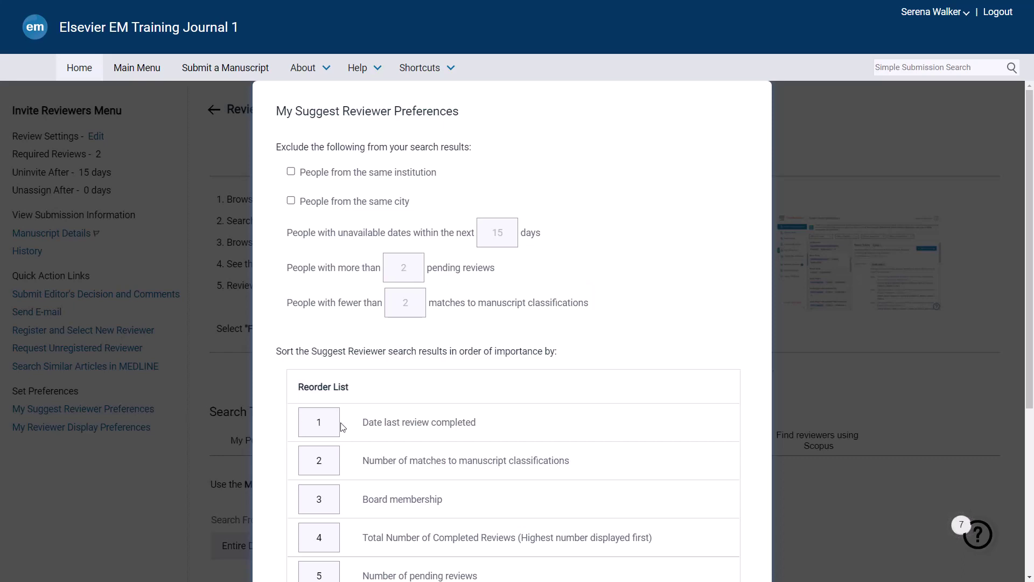
pyautogui.scroll(-5, 342, 428)
pyautogui.click(678, 454)
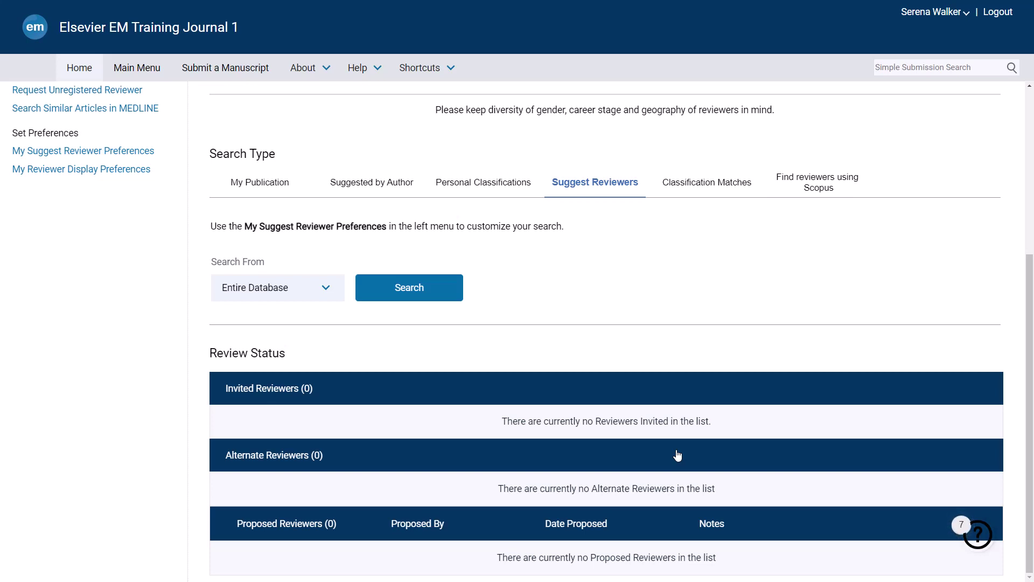
pyautogui.click(325, 291)
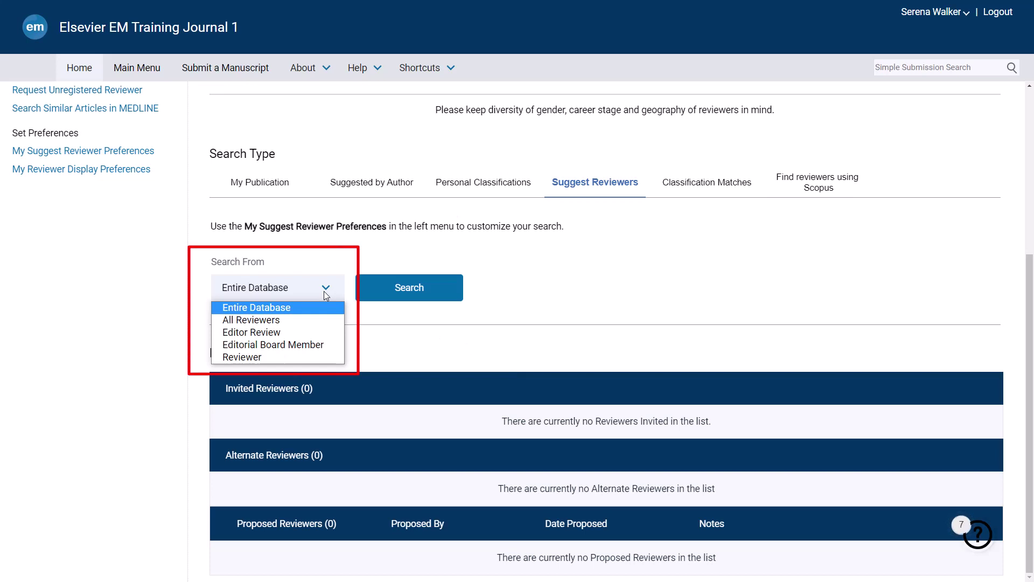
pyautogui.click(324, 291)
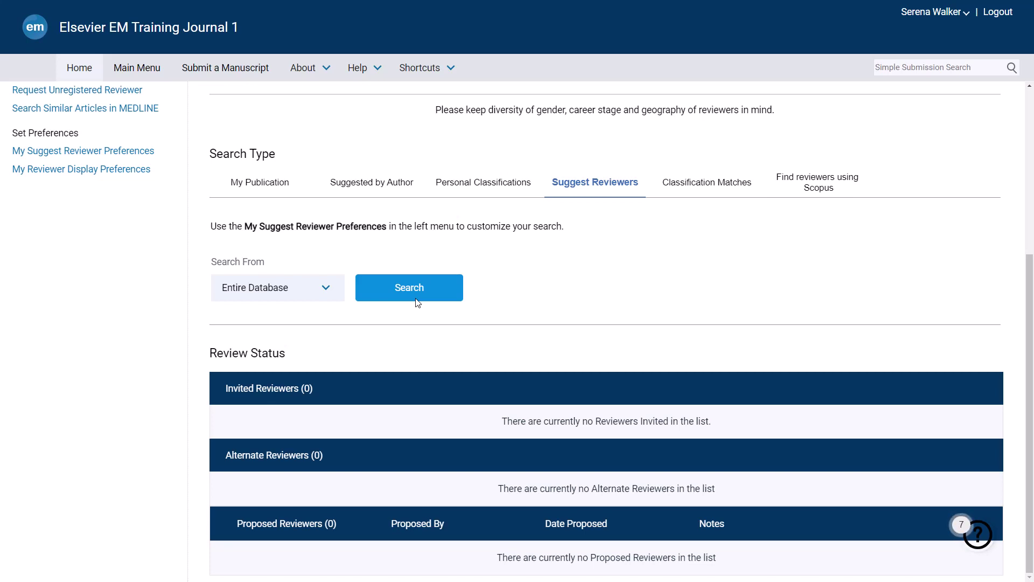
# Step: Show the Classification Matches from the entire database and select the classification 10 General Economics and Teaching
pyautogui.click(703, 188)
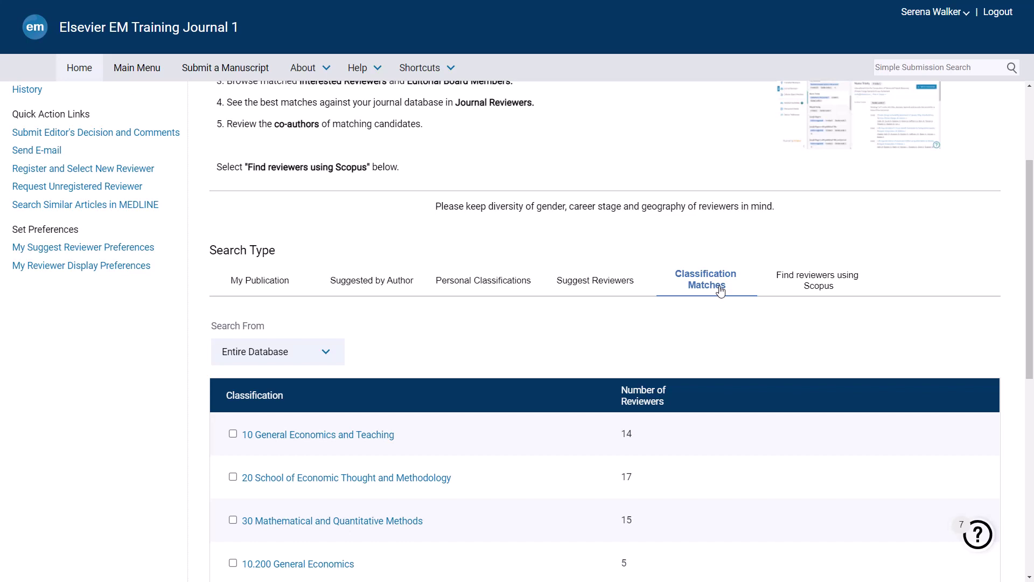
pyautogui.click(233, 434)
pyautogui.scroll(-8, 237, 434)
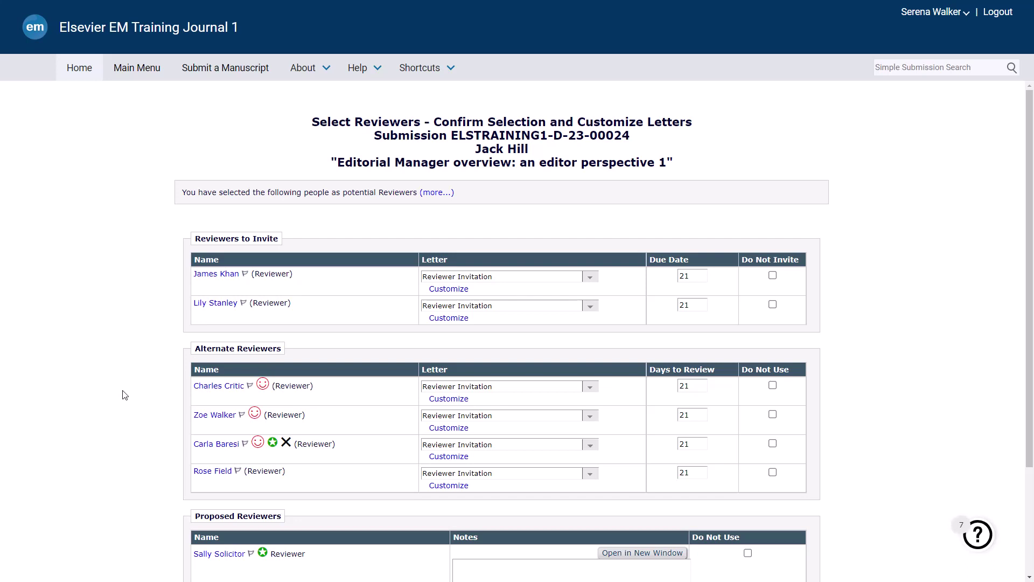
# Step: Review the invited, alternate and proposed reviewers with their invitation letters, and confirm the selections
pyautogui.scroll(-2, 124, 395)
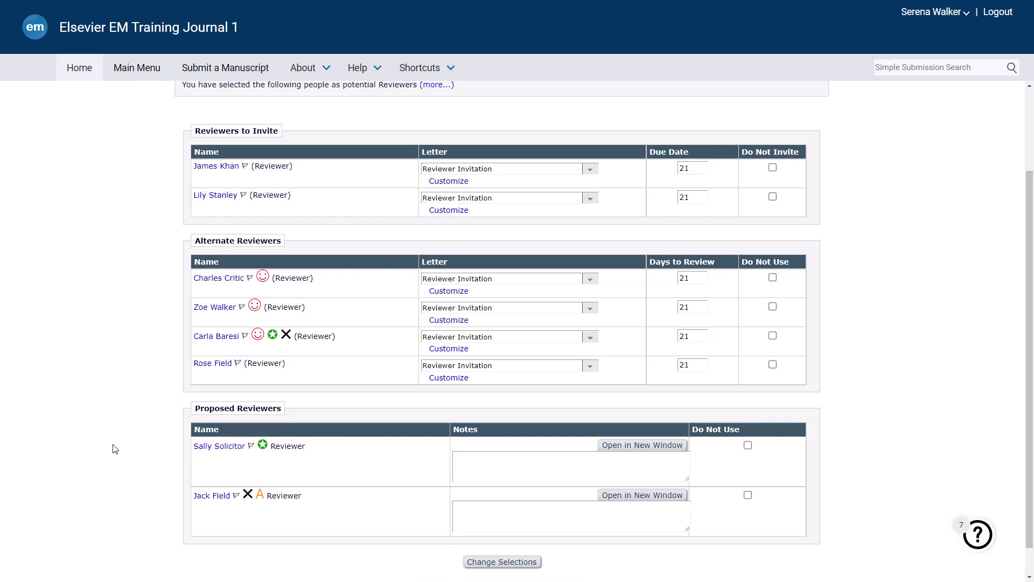
pyautogui.scroll(-1, 115, 449)
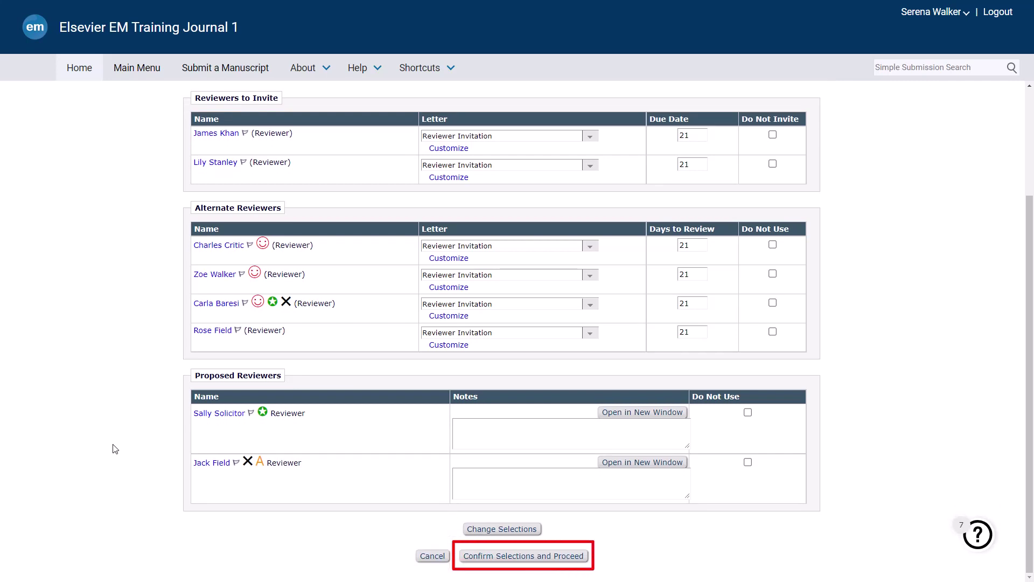
pyautogui.click(500, 560)
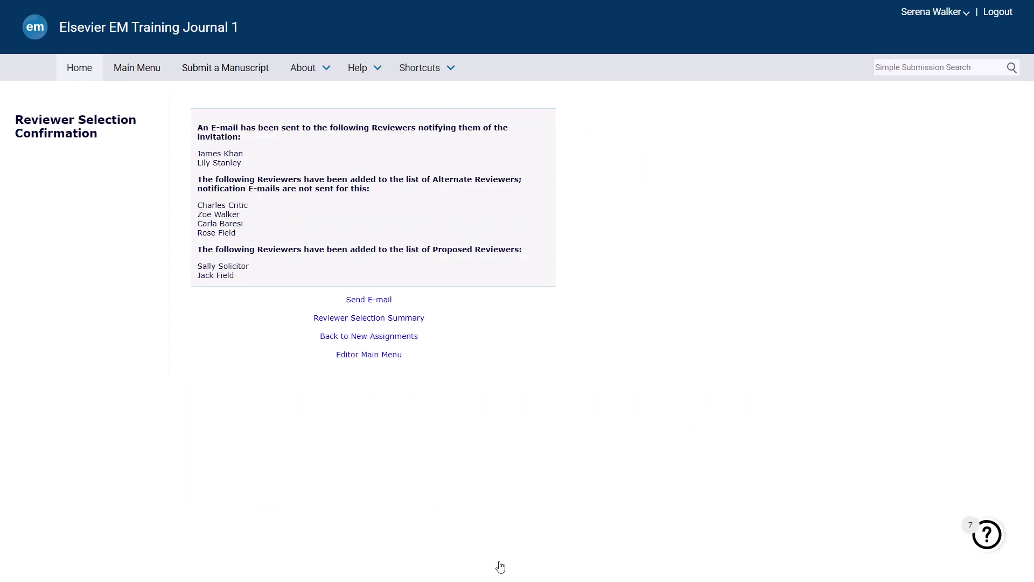
# Step: Go to the Reviewer Selection Summary and move the third alternate reviewer up to second place in the list
pyautogui.click(377, 318)
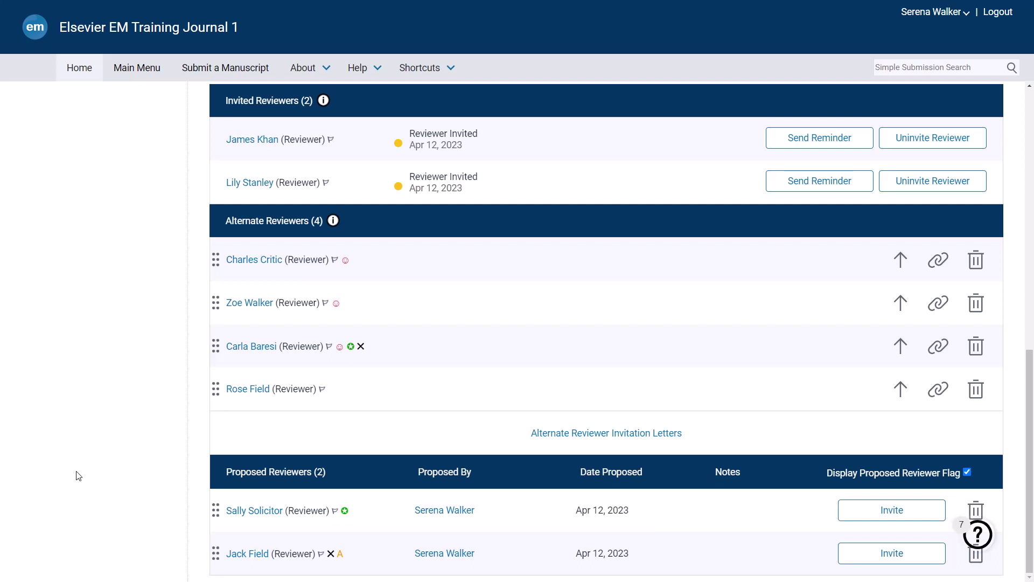
pyautogui.moveTo(215, 347); pyautogui.dragTo(221, 296)
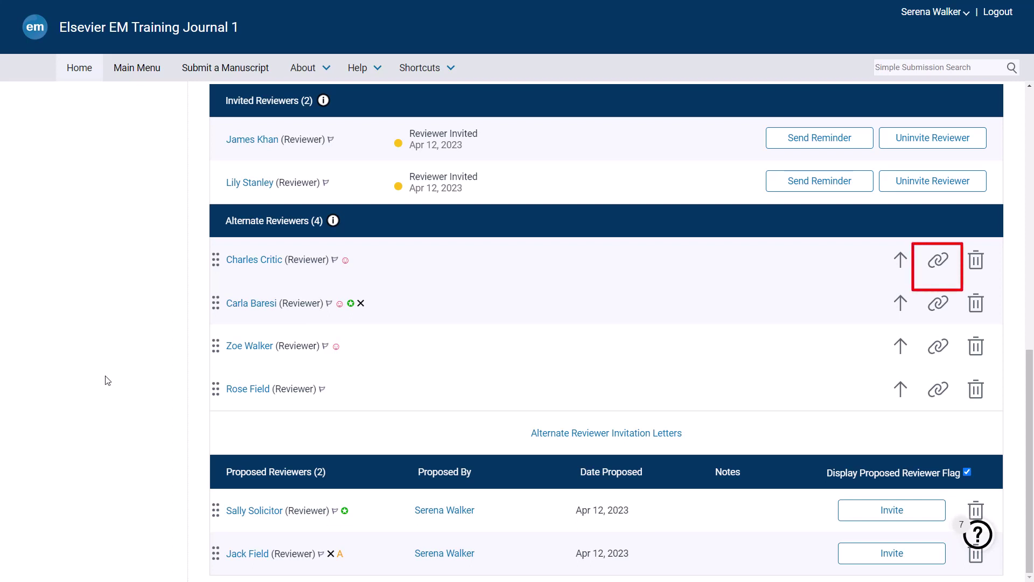
# Step: Link the first alternate reviewer to the second invited reviewer, and unlink that alternate reviewer again
pyautogui.click(935, 271)
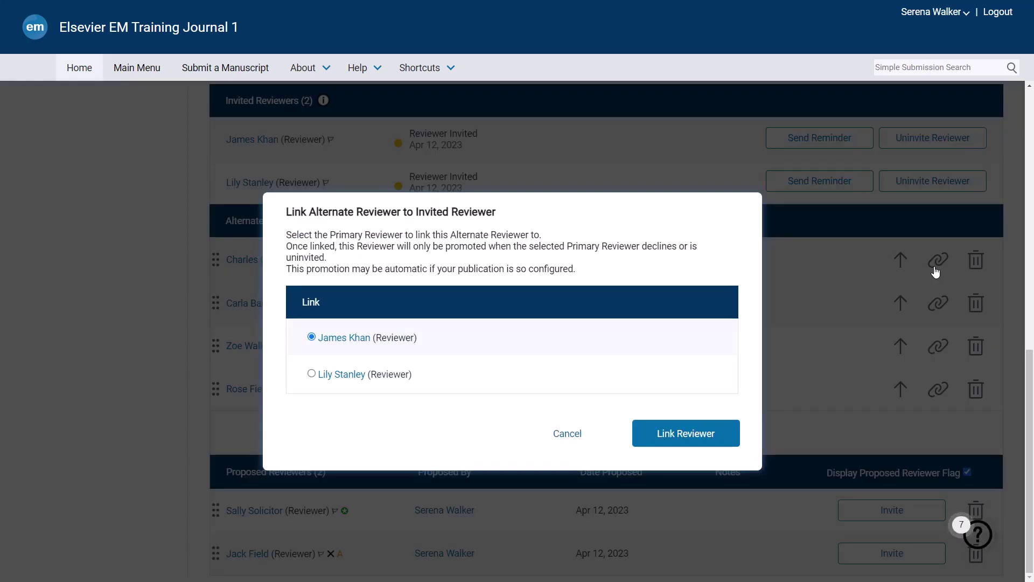
pyautogui.click(311, 374)
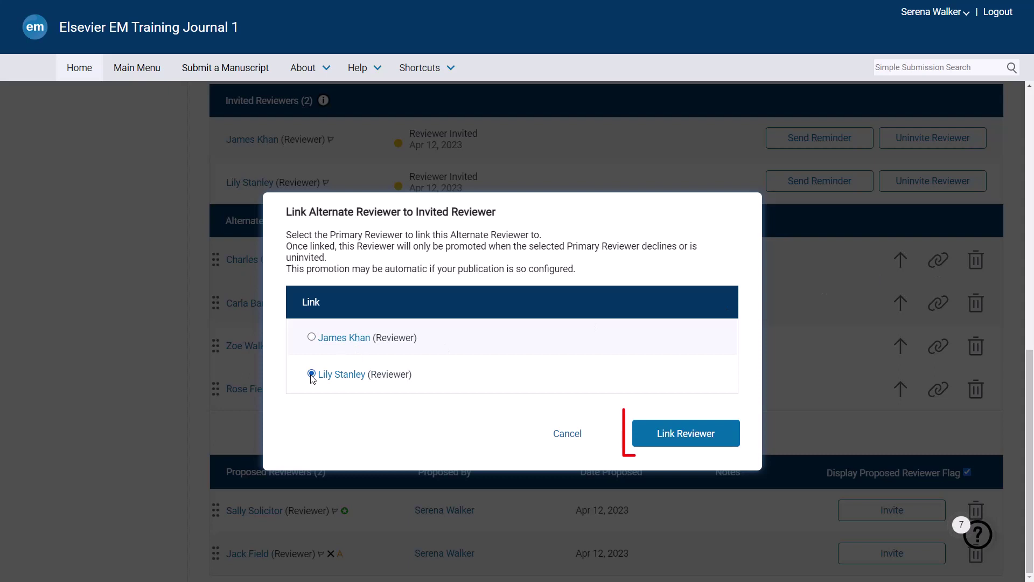
pyautogui.click(684, 433)
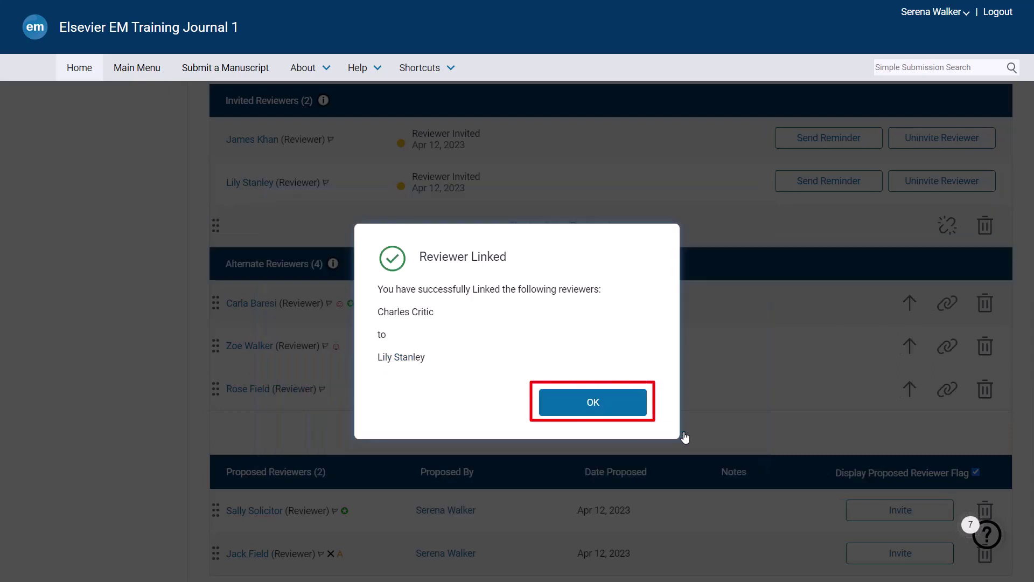
pyautogui.click(619, 412)
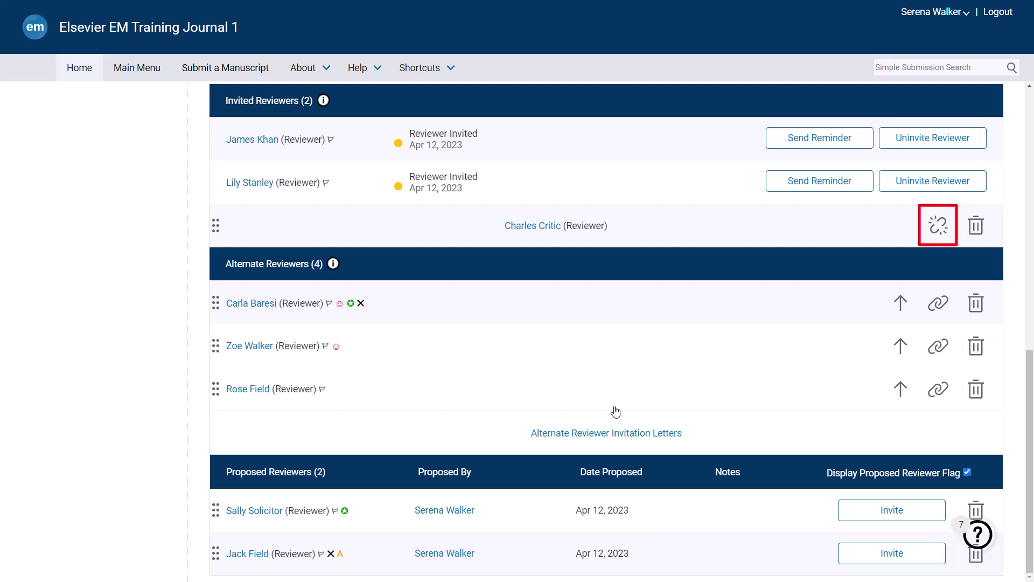
pyautogui.click(937, 228)
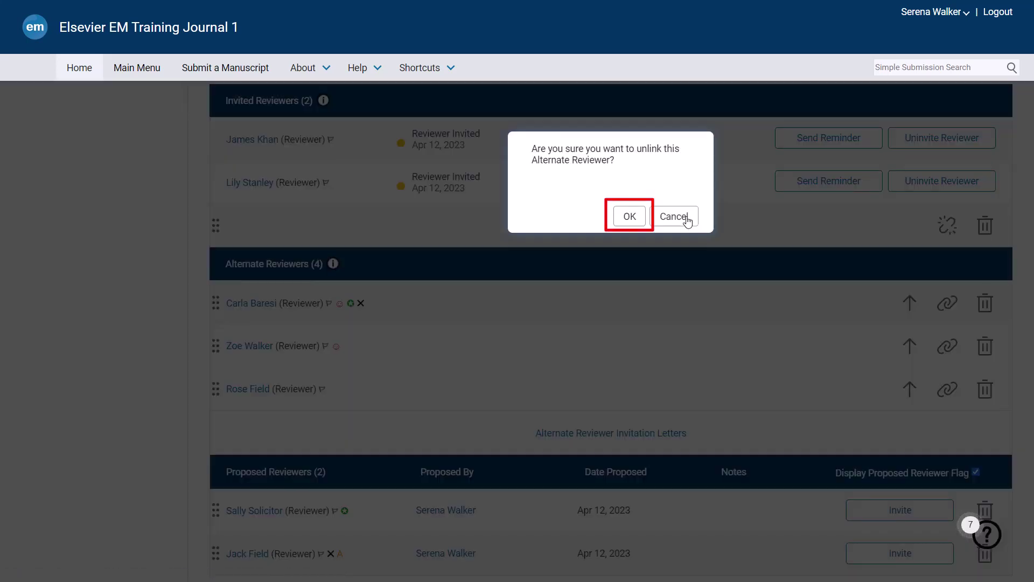
pyautogui.click(634, 222)
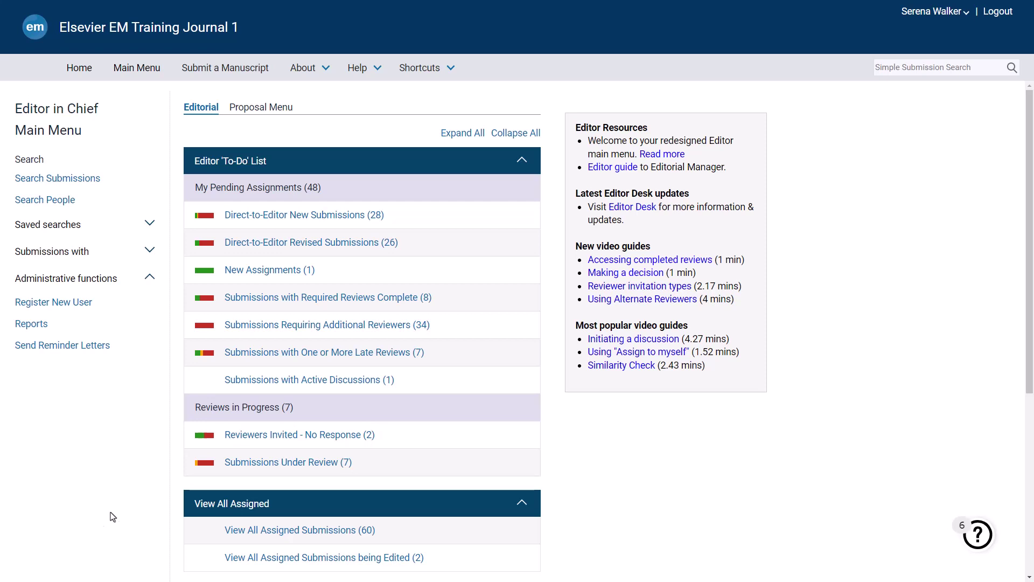
# Step: From Submissions Under Review, open the details of "Research on Autoimmunity" and save a review due date of April 20, 2023 for the agreed reviewer
pyautogui.click(250, 464)
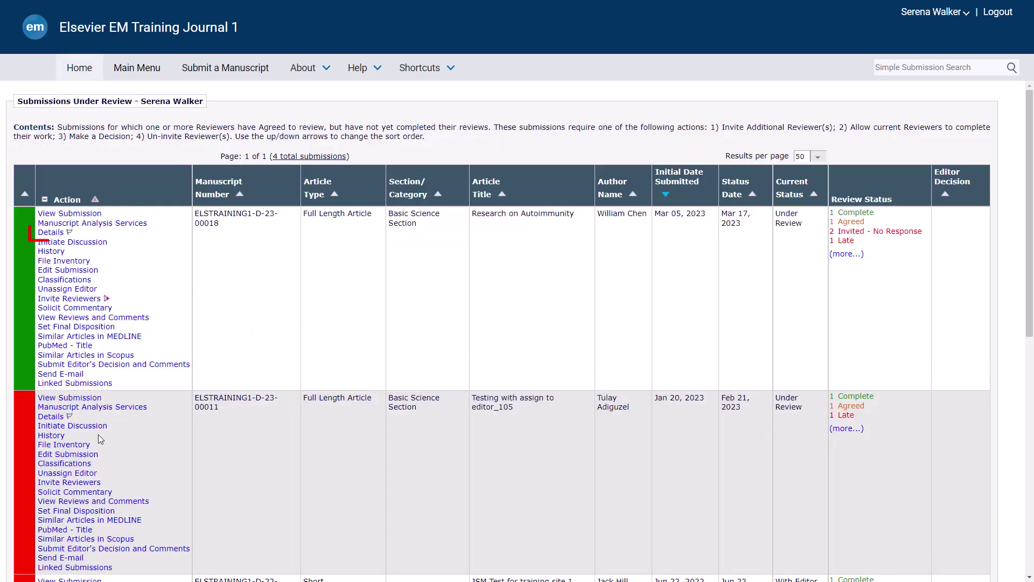
pyautogui.click(53, 232)
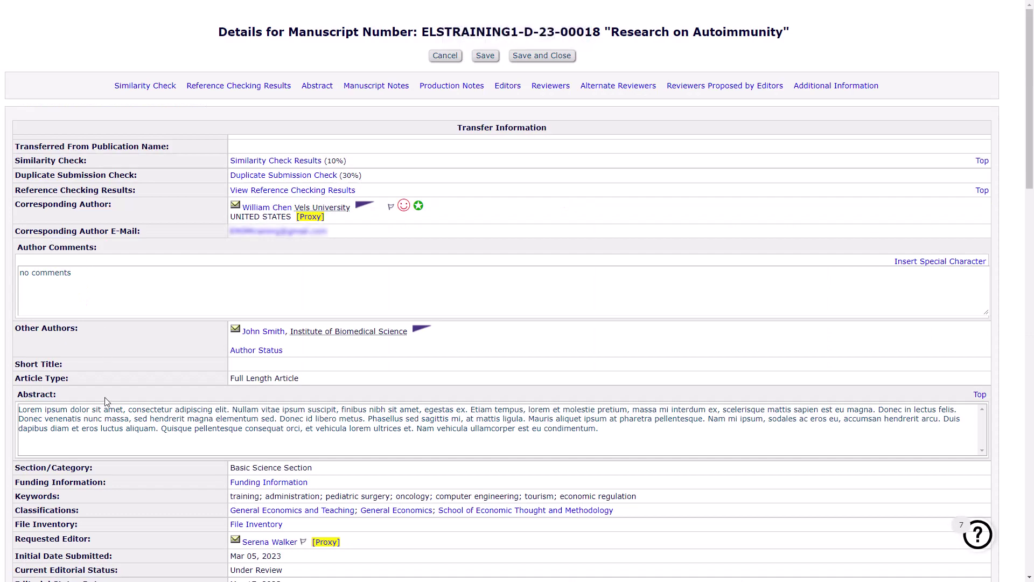
pyautogui.scroll(-10, 106, 403)
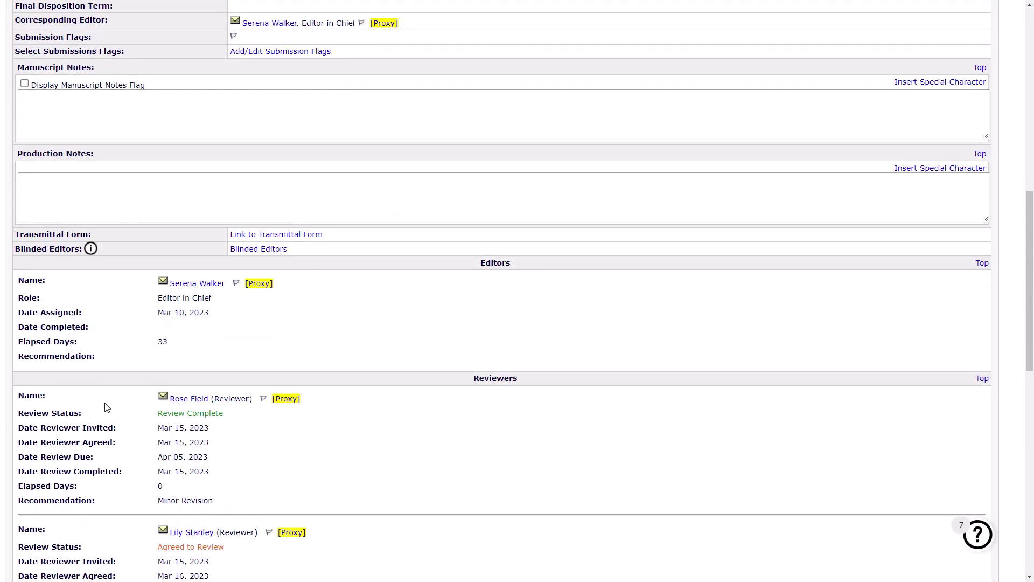
pyautogui.scroll(-4, 105, 403)
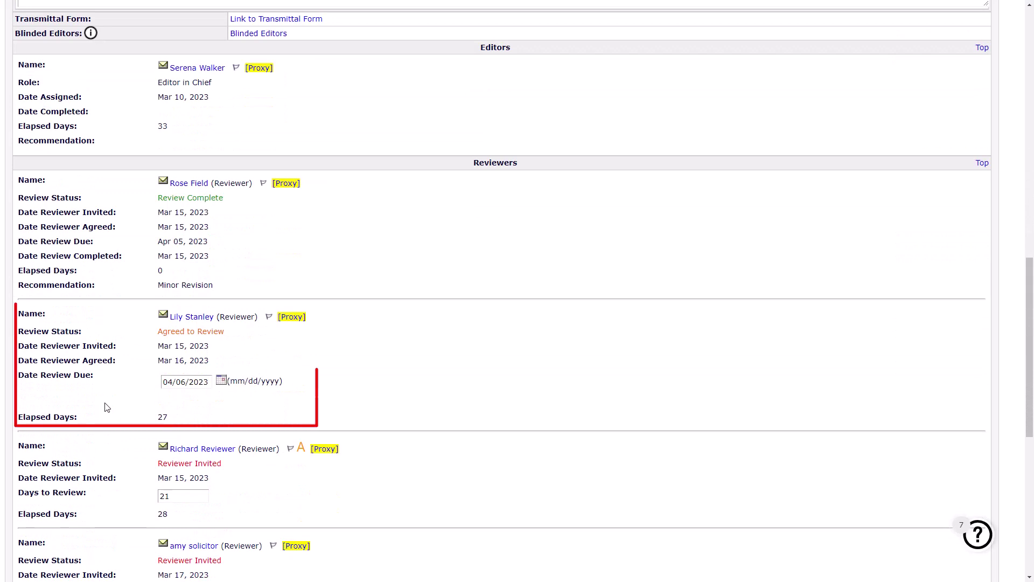
pyautogui.click(220, 386)
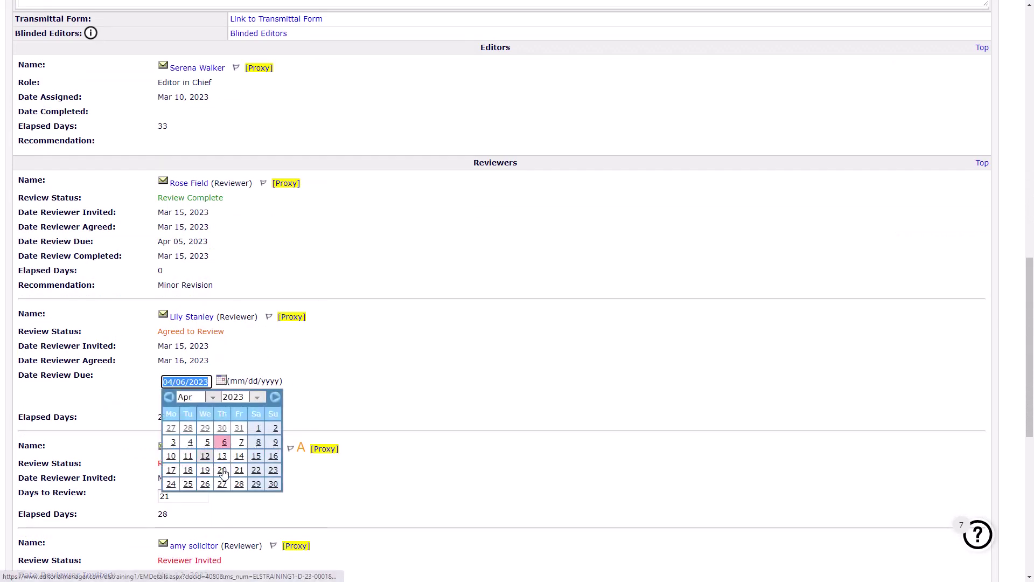
pyautogui.click(222, 471)
pyautogui.scroll(-8, 224, 473)
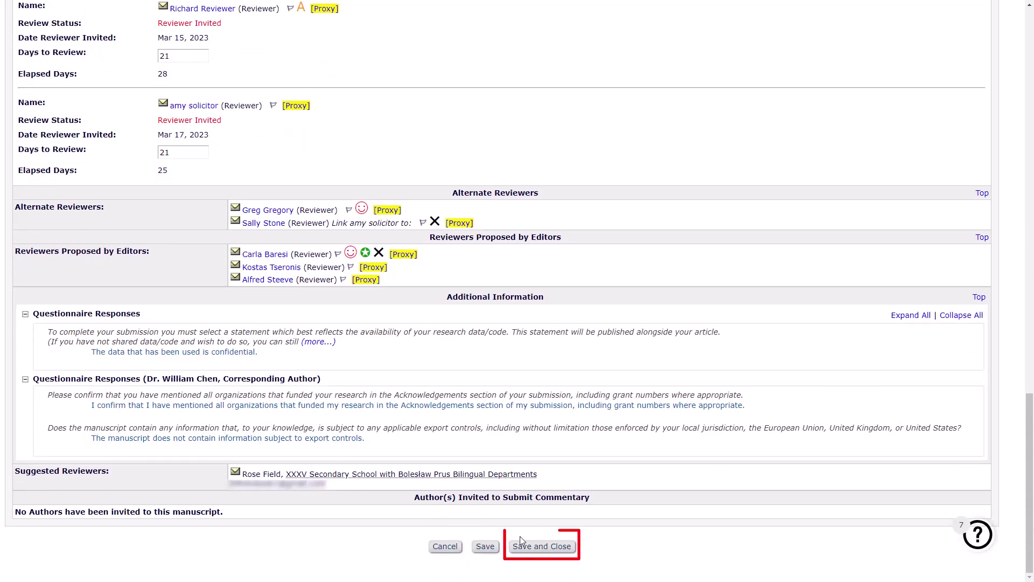
pyautogui.click(541, 546)
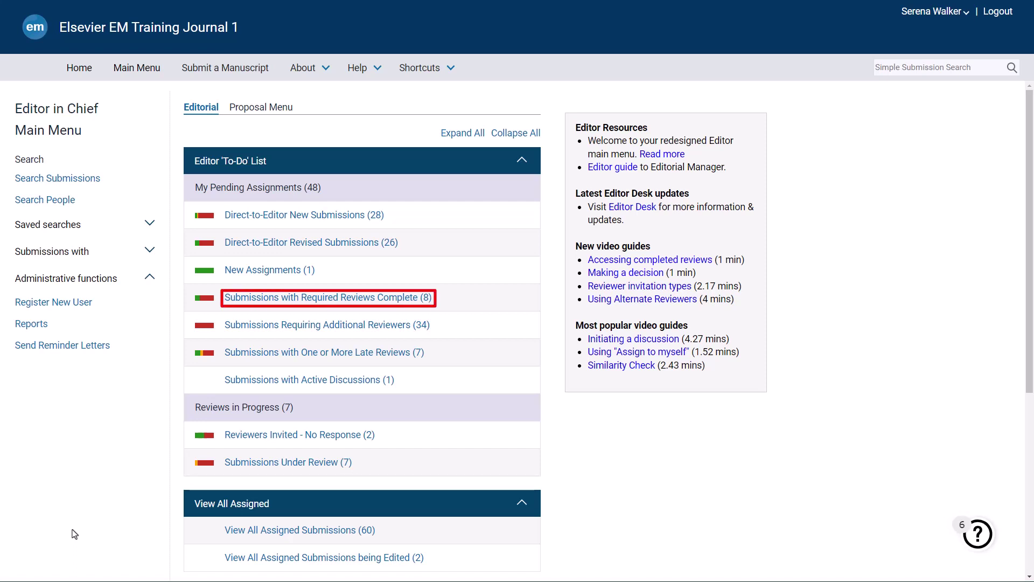
# Step: Among submissions with required reviews complete, examine Reviewer 1's Minor Revision review for "Editorial Manager overview: an editor perspective 2"
pyautogui.click(328, 301)
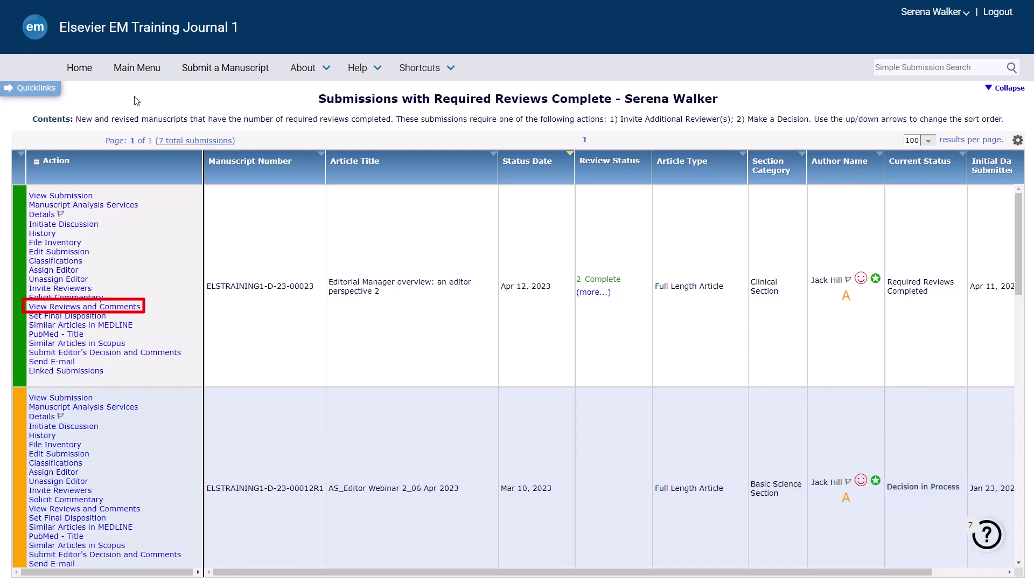
pyautogui.click(124, 306)
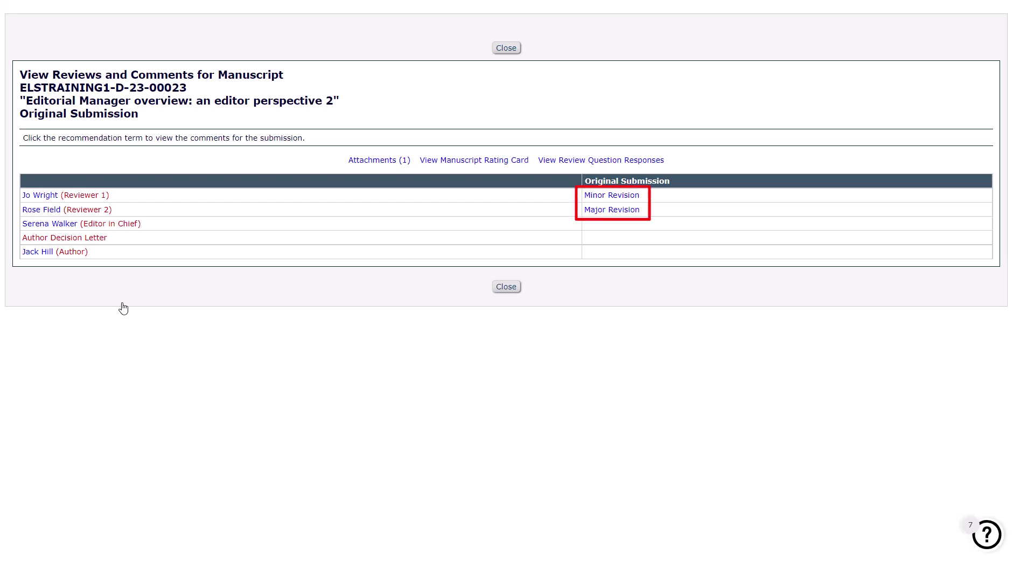
pyautogui.click(586, 196)
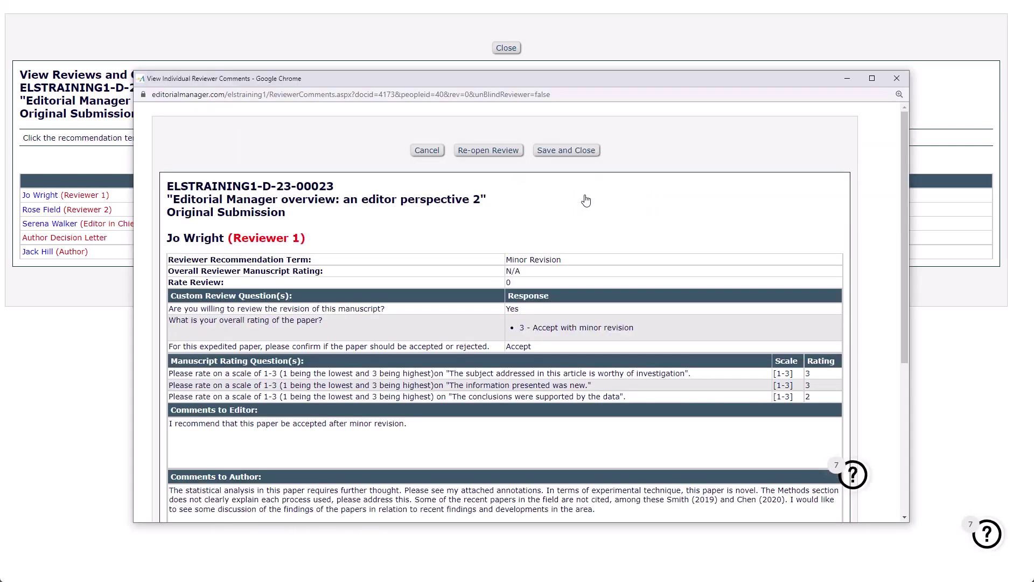
pyautogui.scroll(-1, 587, 200)
pyautogui.scroll(-3, 587, 199)
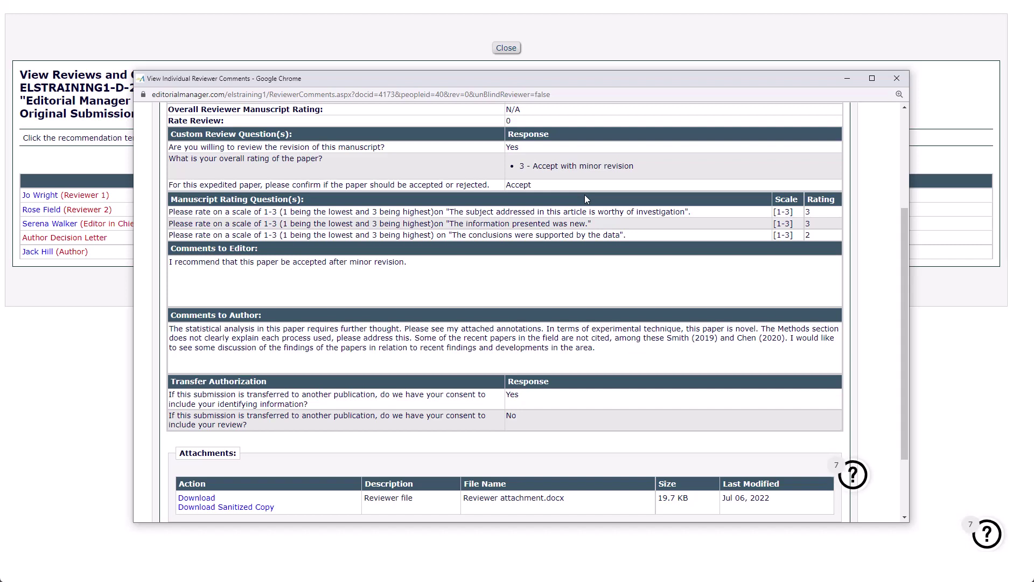
pyautogui.scroll(-2, 584, 195)
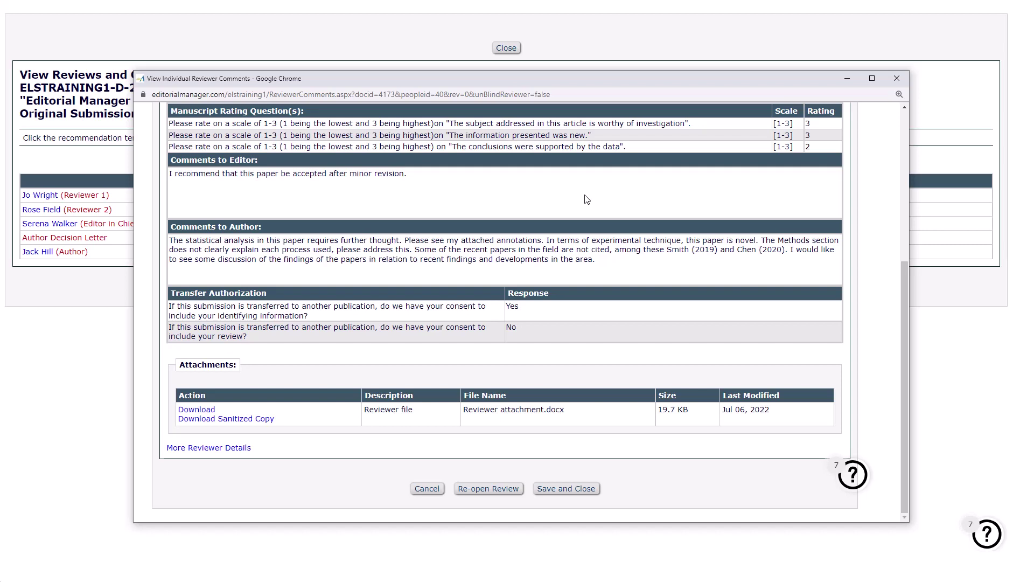
pyautogui.hotkey('ctrl', 'w')
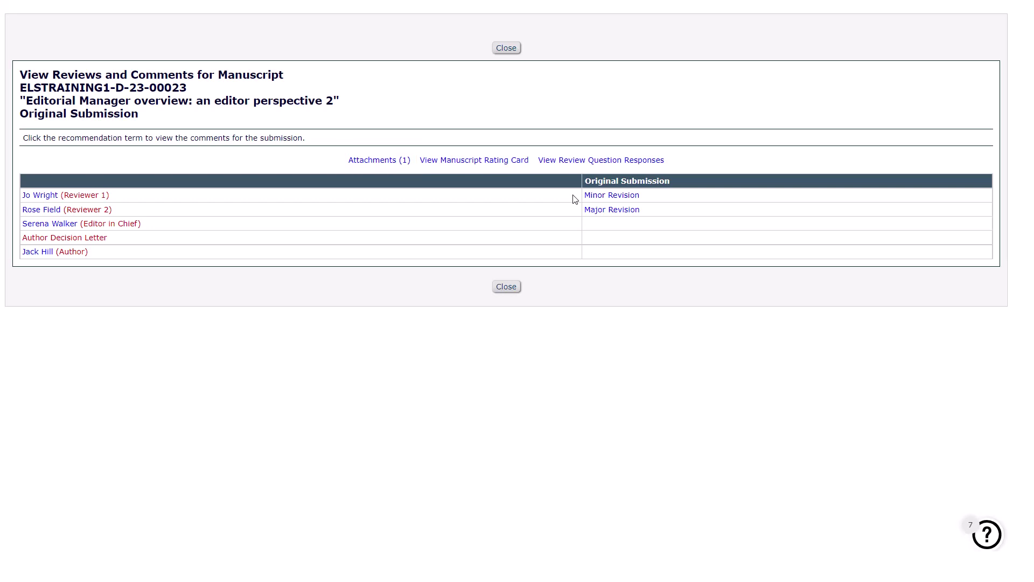
# Step: Open the manuscript's attachments and allow both author and reviewer access to "Reviewer attachment.docx"
pyautogui.click(394, 161)
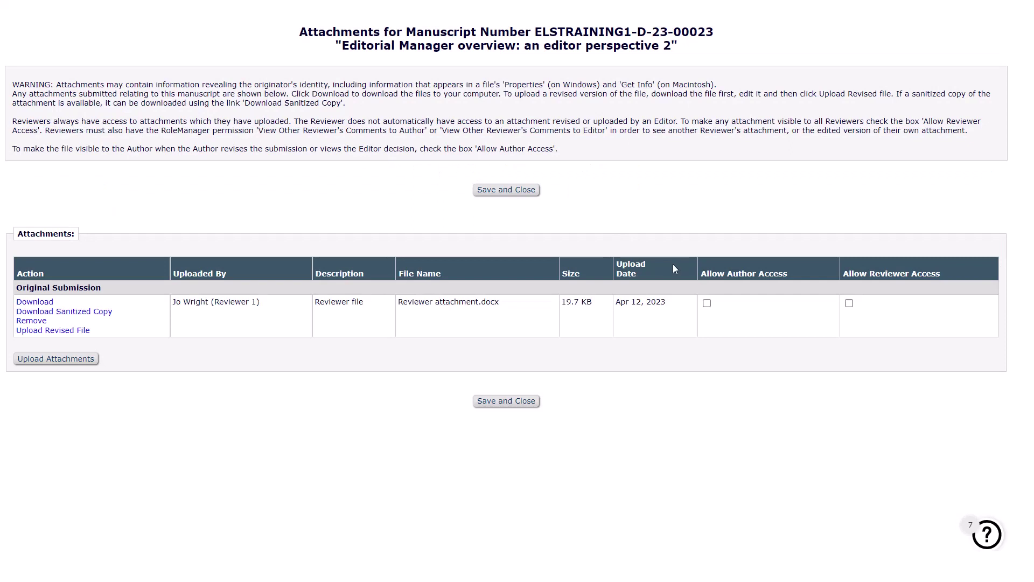
pyautogui.click(707, 303)
pyautogui.click(849, 304)
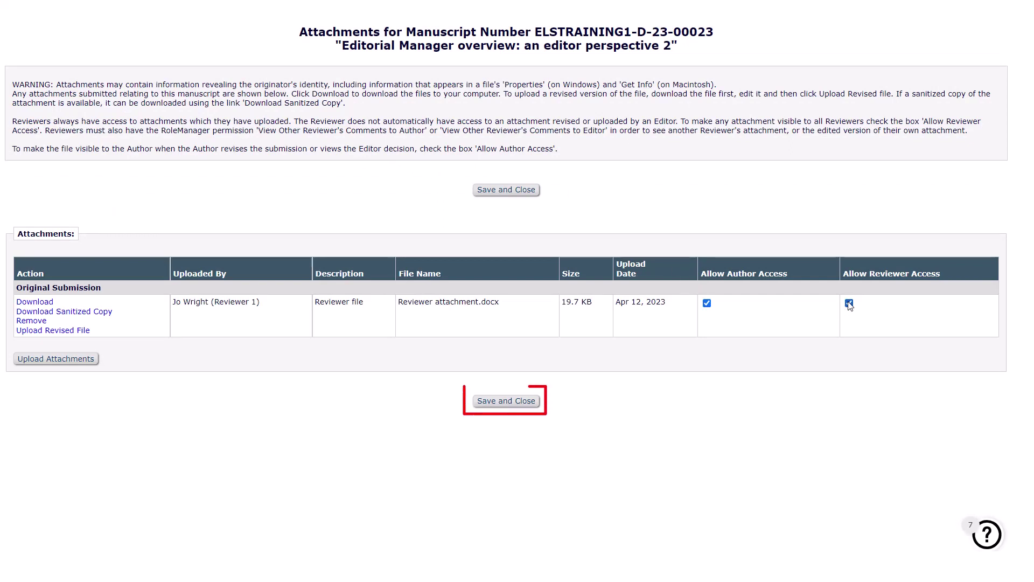
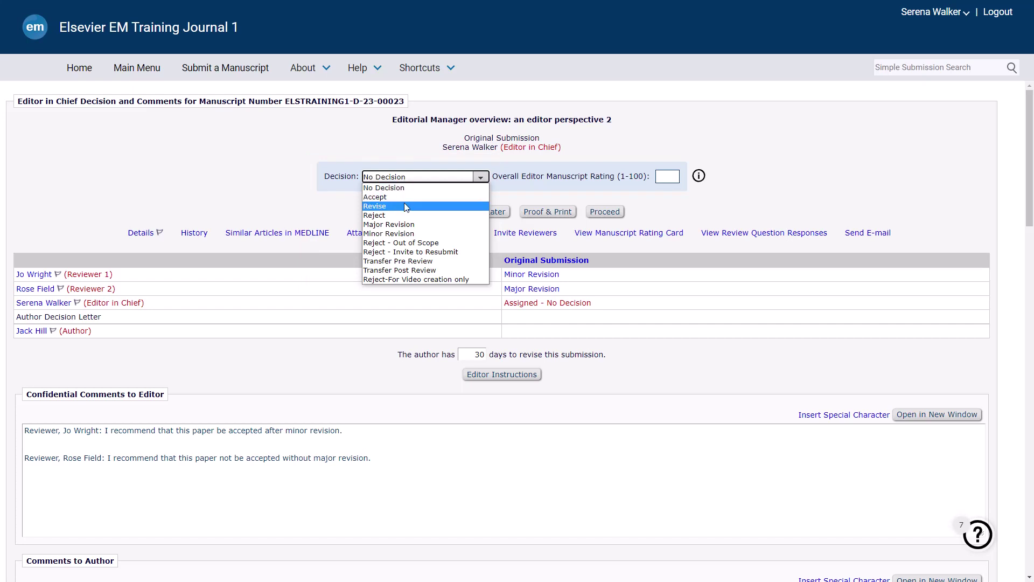
# Step: Set the editor decision to Revise with the comment to author "Please address the reviewer comments thoroughly when revising your paper."
pyautogui.click(404, 204)
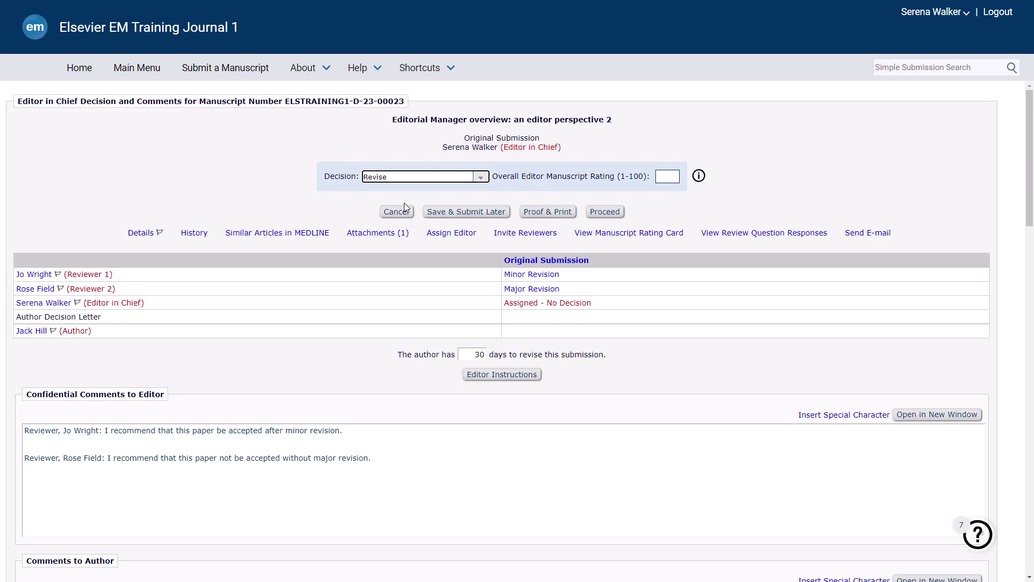
pyautogui.scroll(-5, 405, 205)
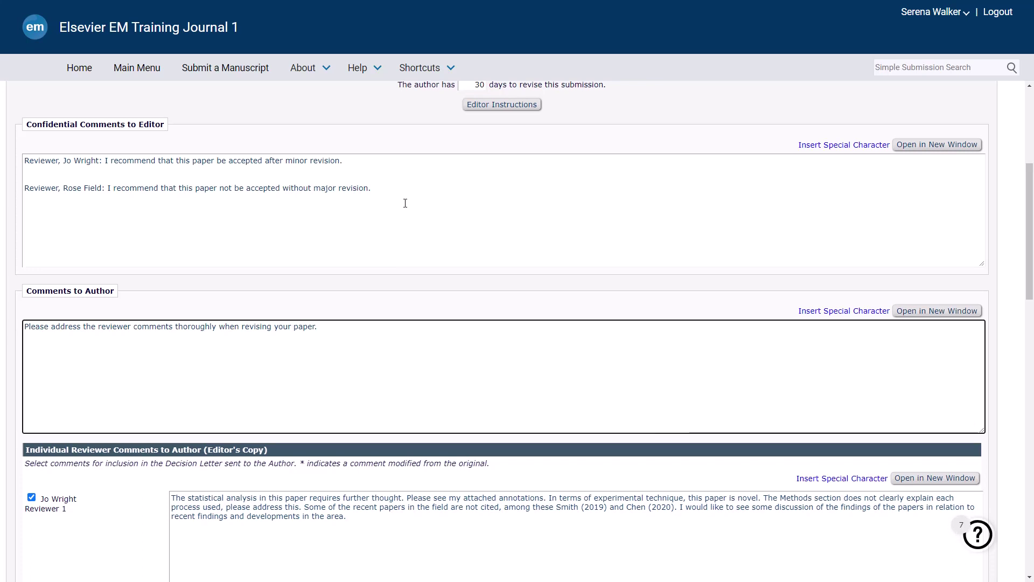
pyautogui.scroll(-5, 407, 208)
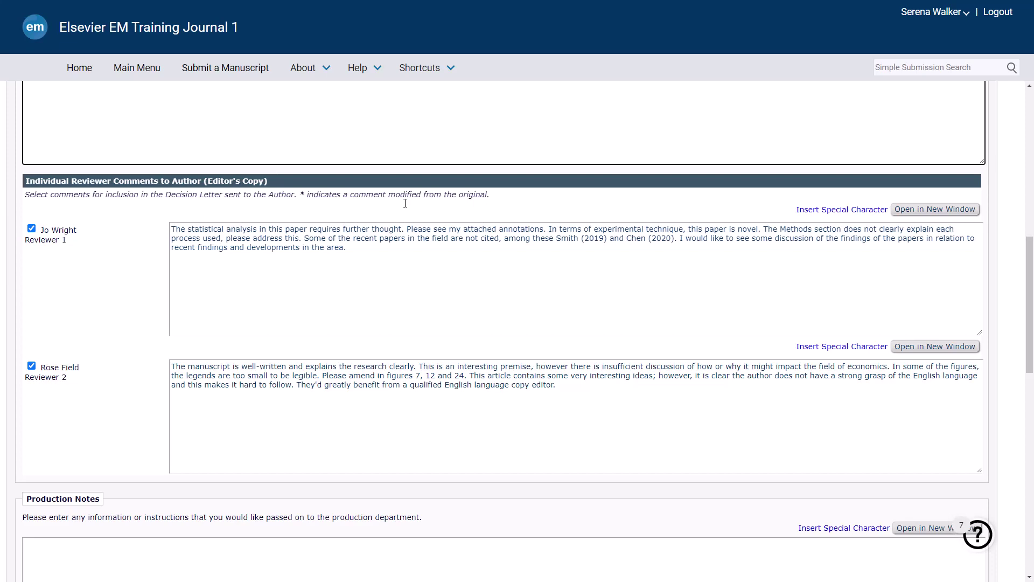
# Step: Answer Yes to the editor review question about the online peer review service link, and proceed through the draft decision to the author notification
pyautogui.scroll(-7, 405, 203)
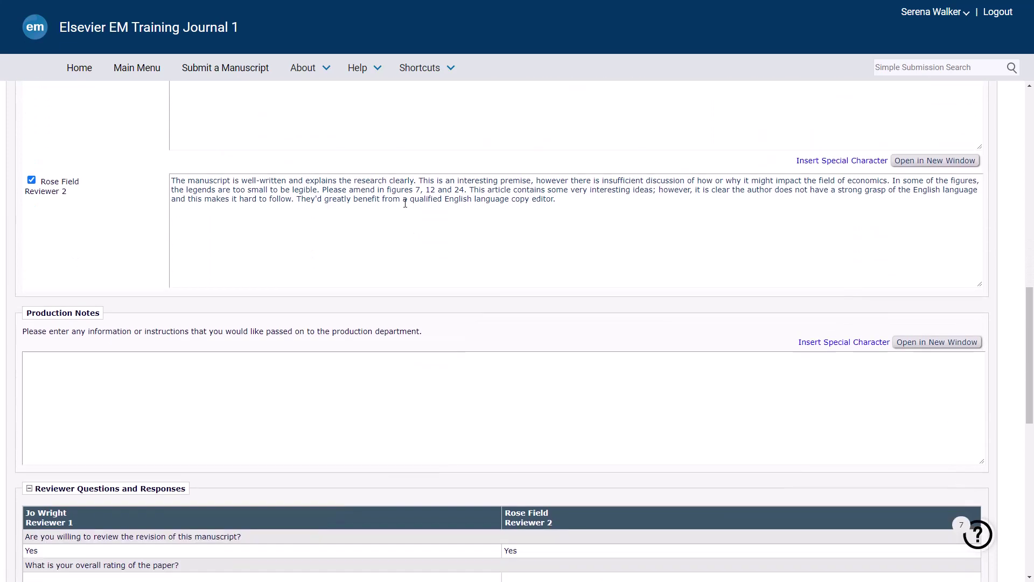
pyautogui.scroll(-5, 405, 203)
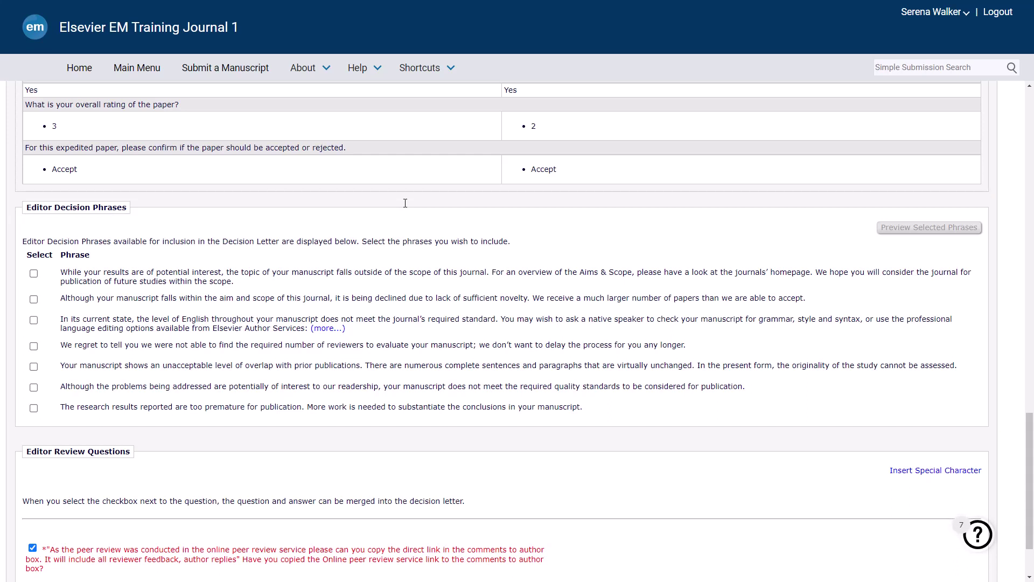
pyautogui.scroll(-2, 406, 203)
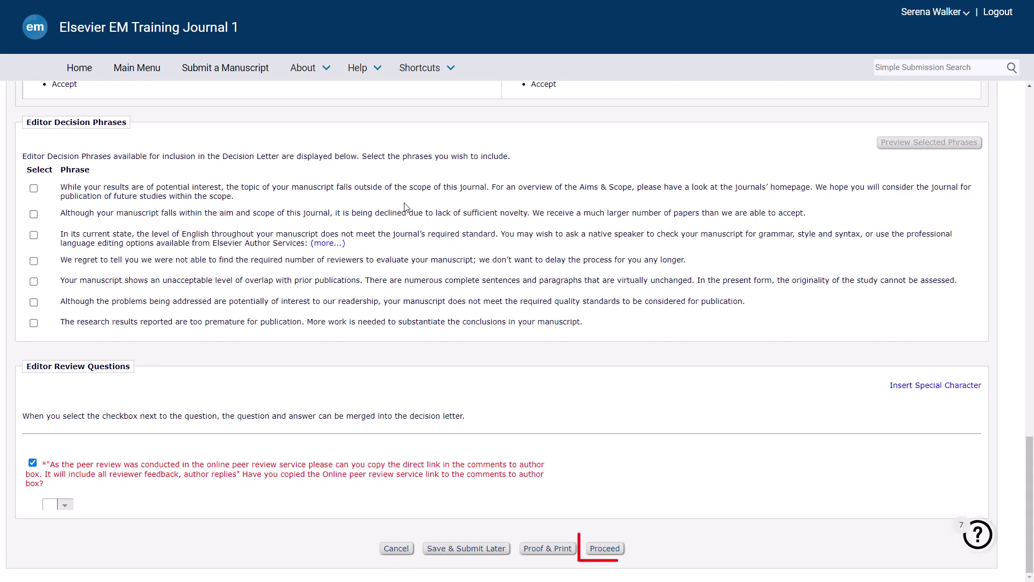
pyautogui.click(605, 548)
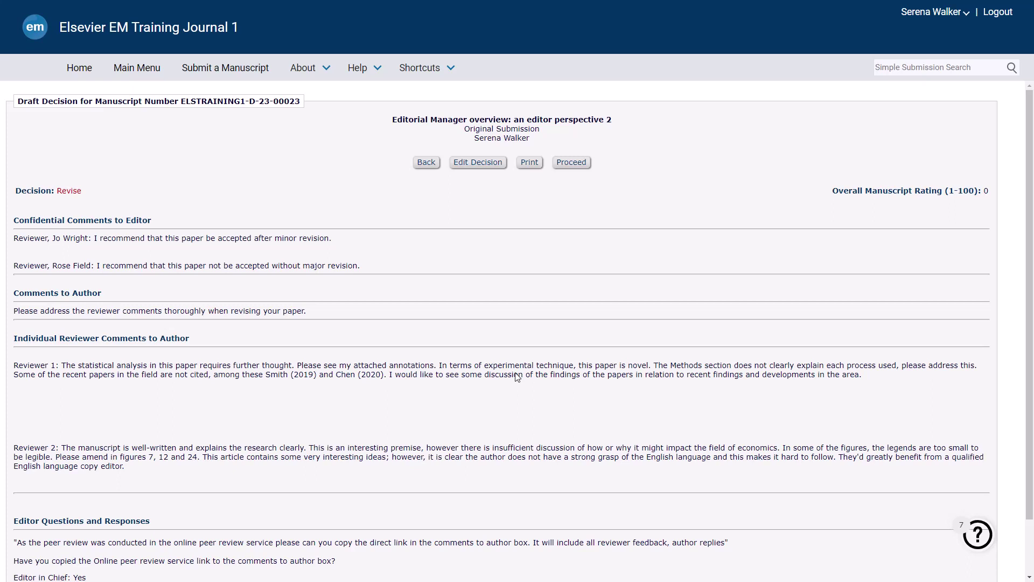
pyautogui.scroll(-1, 546, 535)
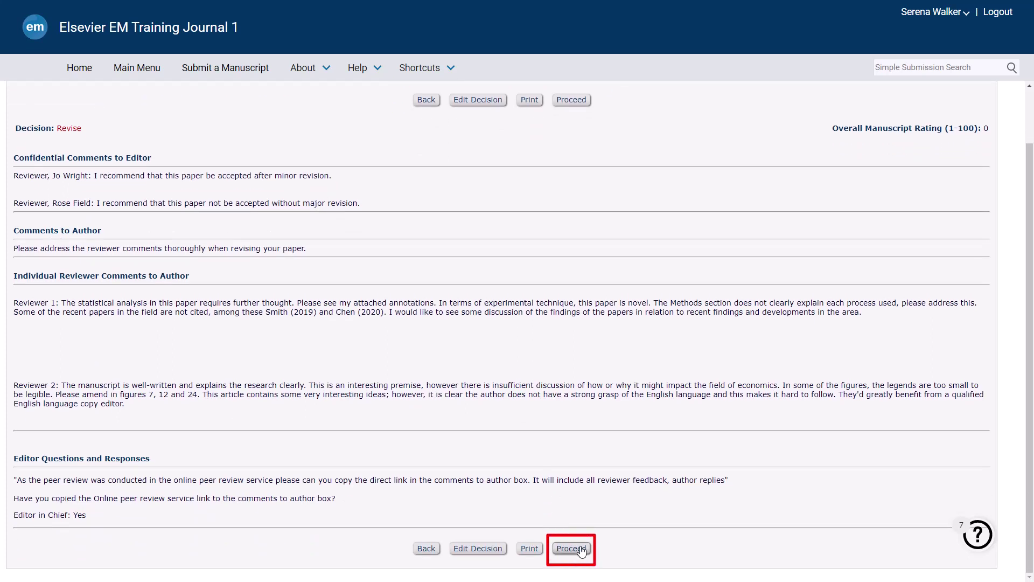
pyautogui.click(572, 549)
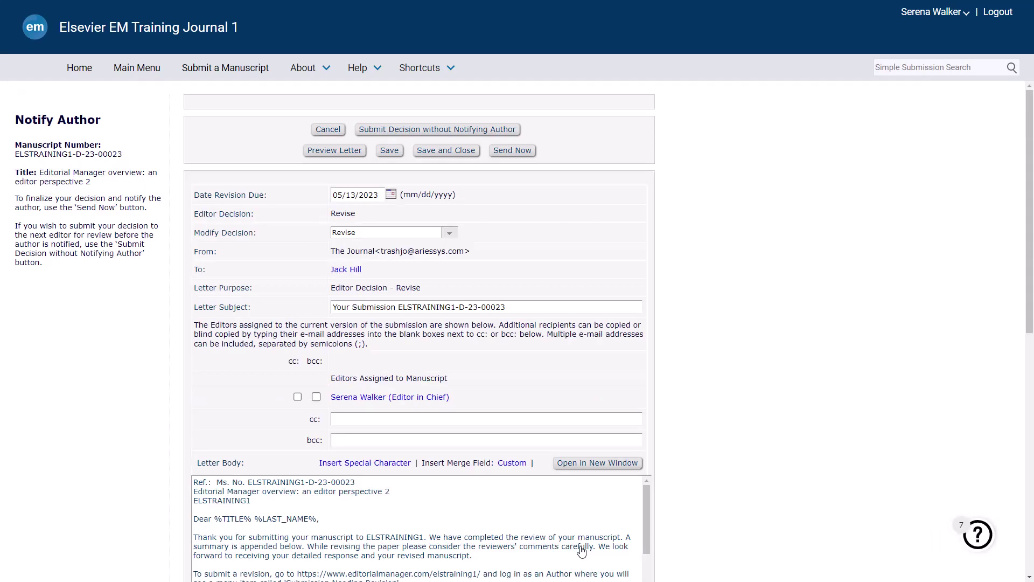
# Step: Check the reviewer comments and attachment access in the author's Revise decision letter, and send the letter
pyautogui.scroll(-5, 582, 551)
pyautogui.scroll(-4, 743, 554)
pyautogui.scroll(-3, 578, 445)
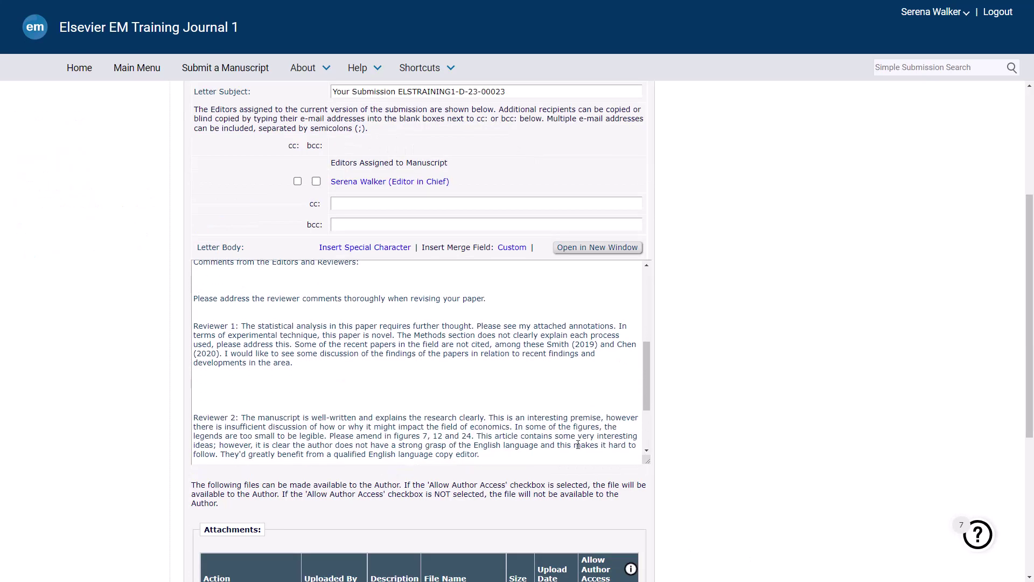
pyautogui.scroll(-1, 578, 445)
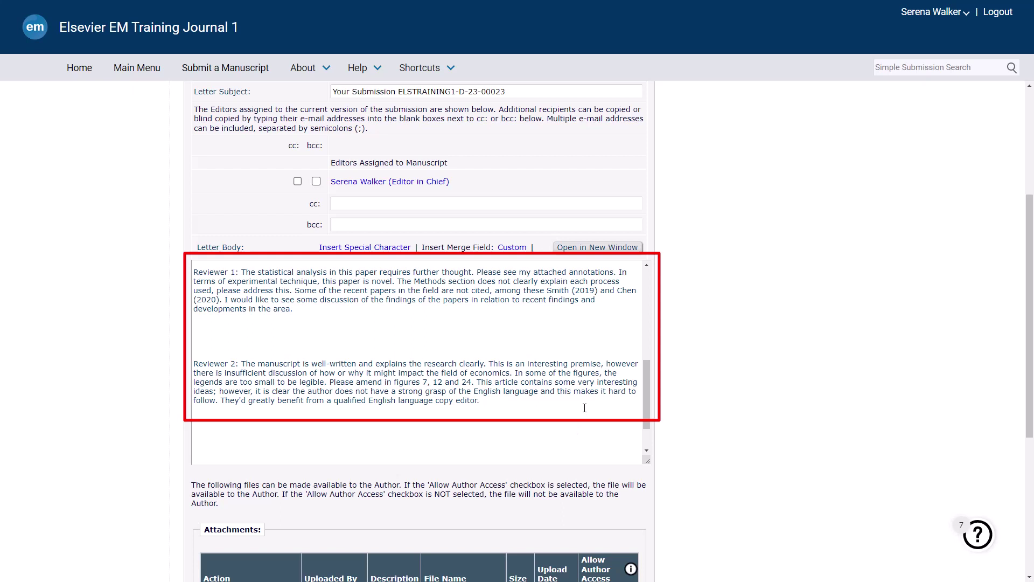
pyautogui.scroll(-1, 585, 408)
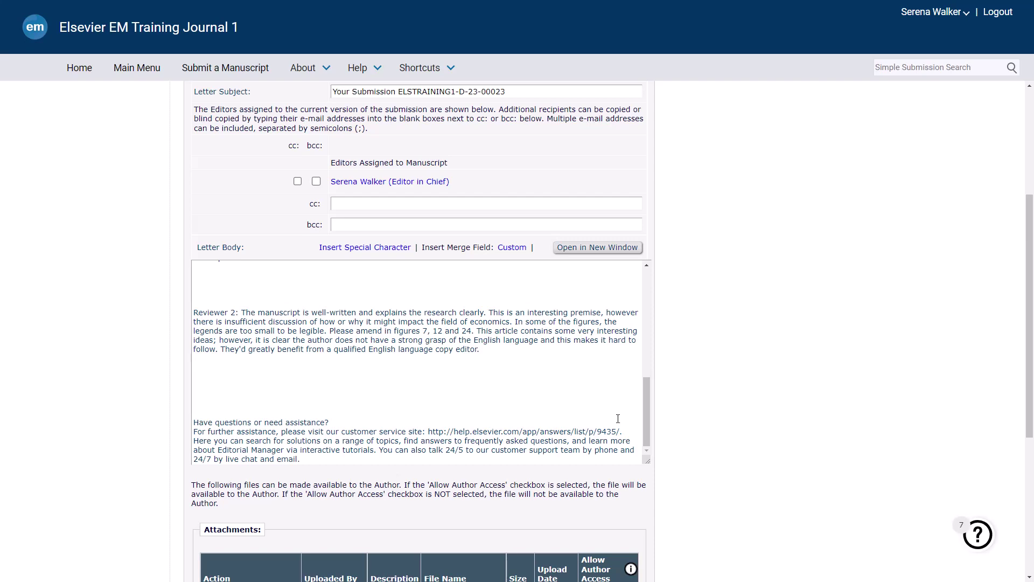
pyautogui.scroll(-3, 686, 459)
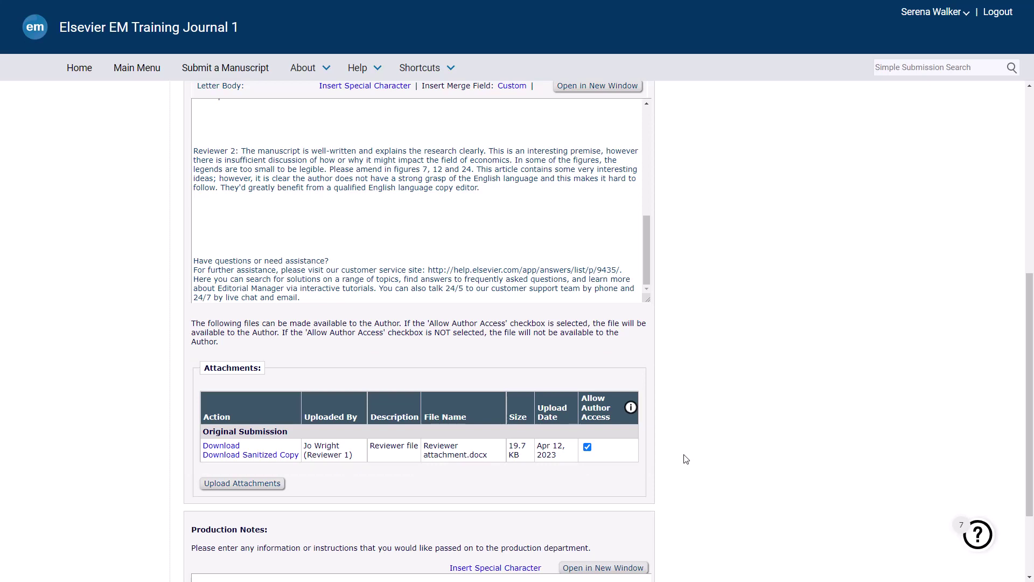
pyautogui.scroll(-2, 686, 458)
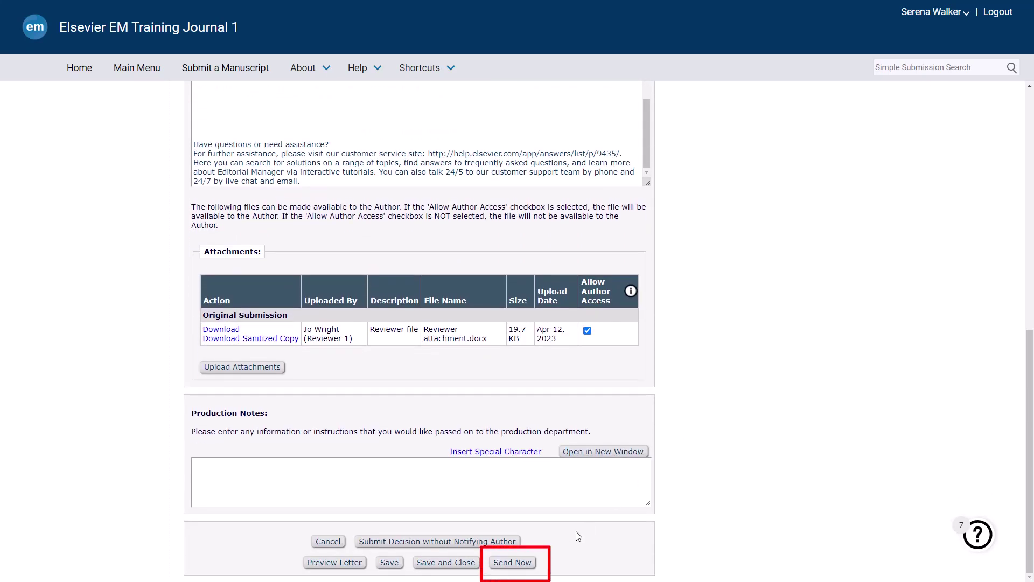
pyautogui.click(523, 566)
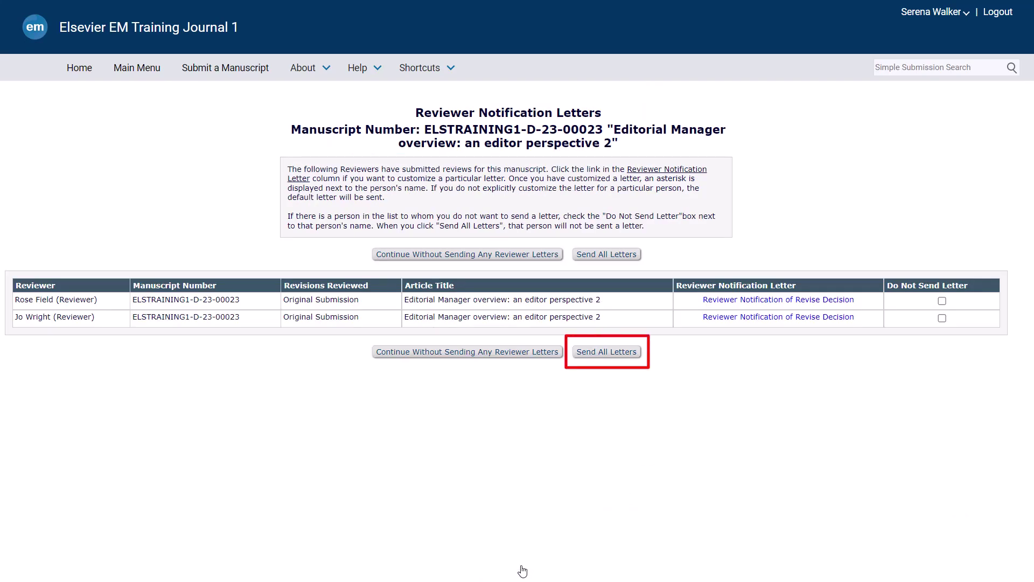
# Step: Send the Revise decision notification letters to all reviewers, and go to Submissions with Decisions on the main menu
pyautogui.click(616, 356)
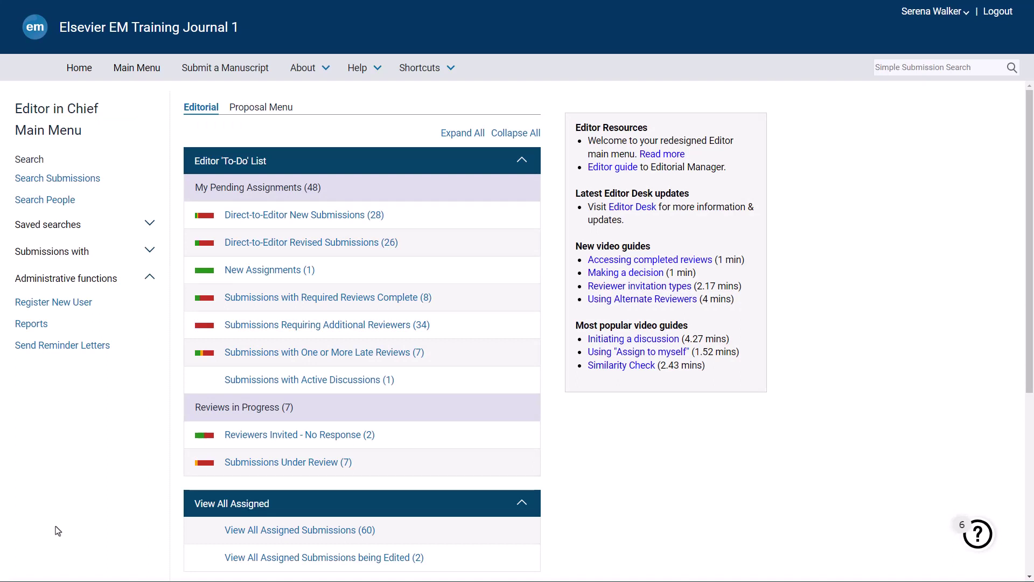
pyautogui.scroll(-5, 58, 531)
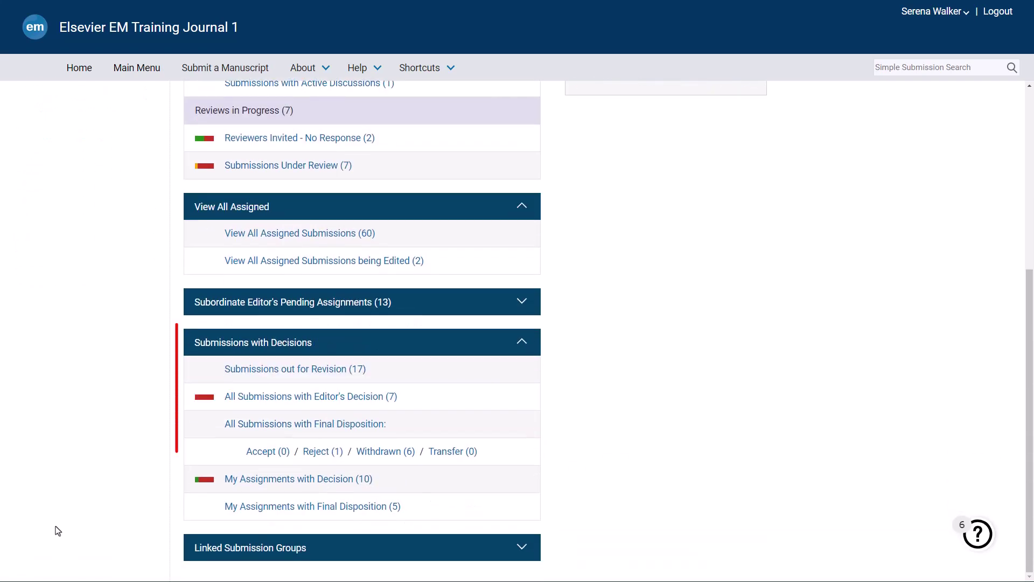